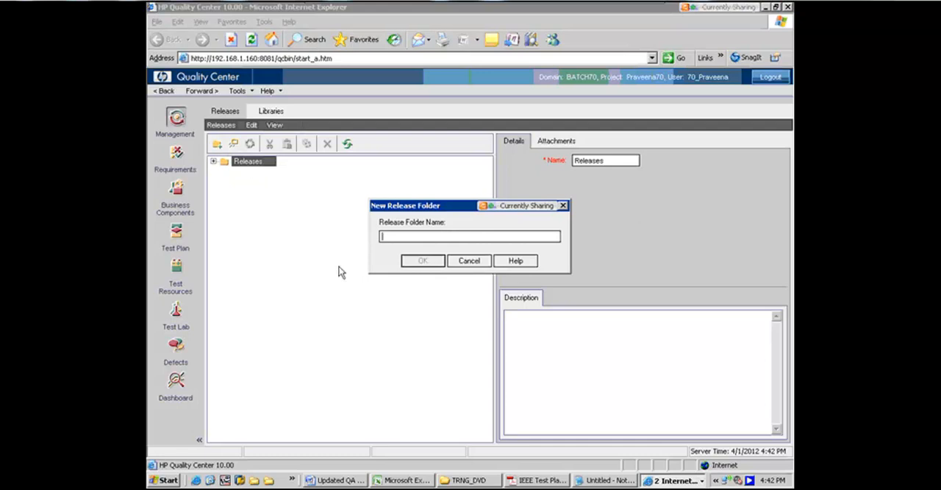
Name the new release folder FRS_WEB and create it under Releases
type("FRS_WEB")
left_click(421, 264)
left_click(421, 262)
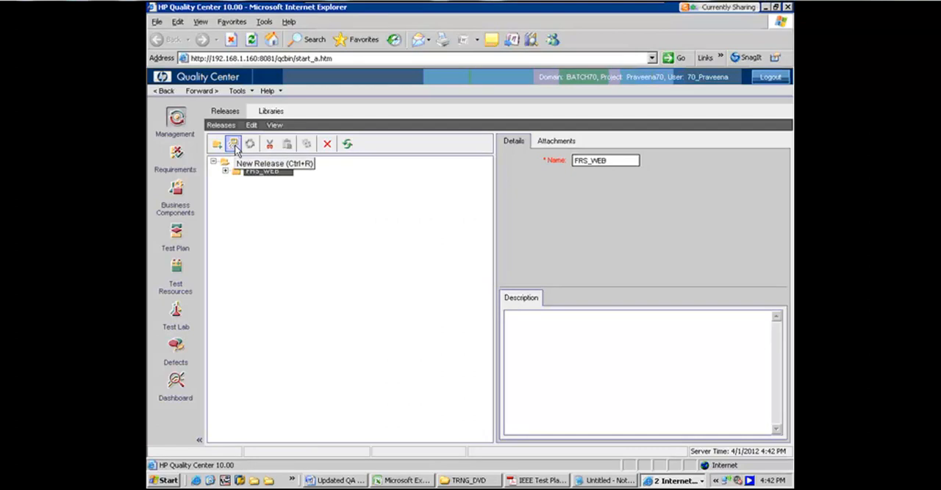
Create a release named "Release 1.0" in the FRS_WEB folder
left_click(234, 145)
type("R")
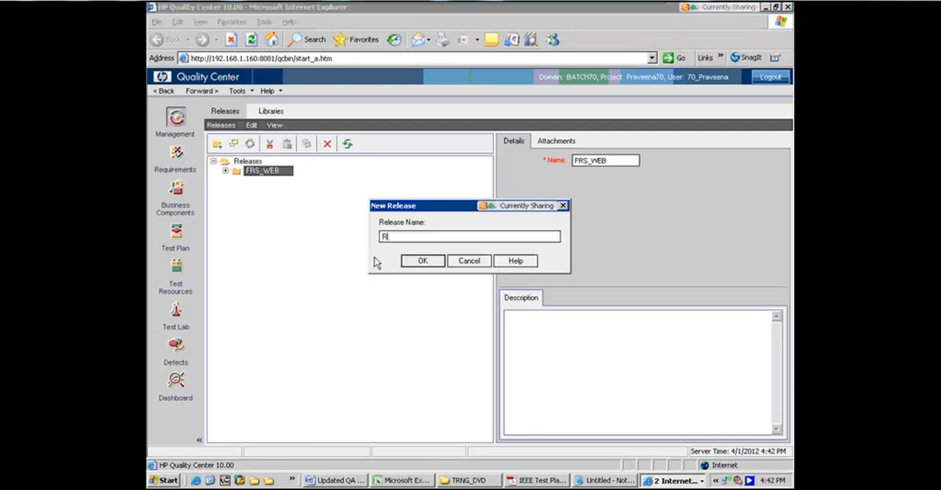
type("elease 1.0")
left_click(424, 262)
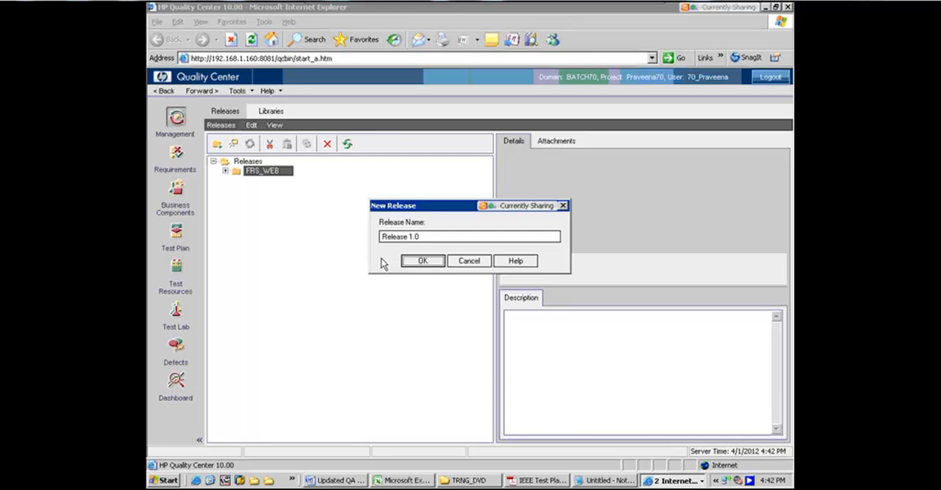
key("Return")
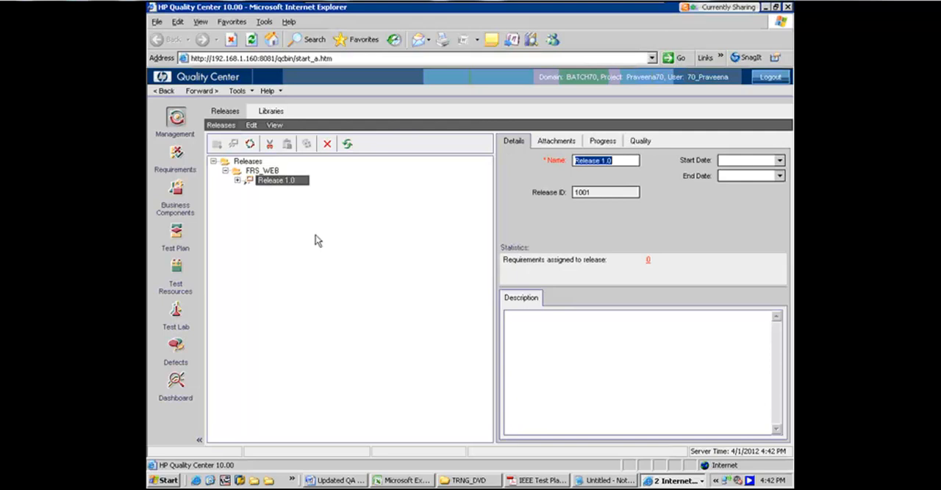
Add a second release named "Release 1.1" to the FRS_WEB folder
left_click(237, 171)
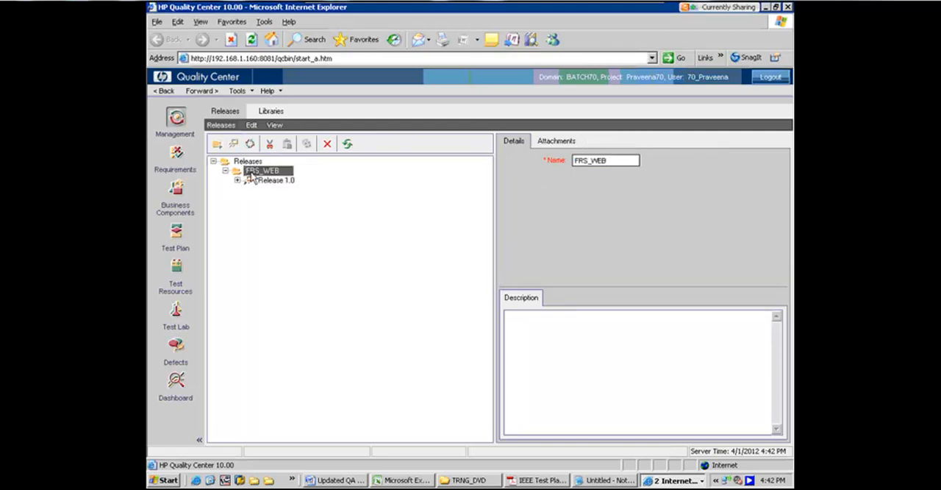
left_click(233, 145)
type("Re")
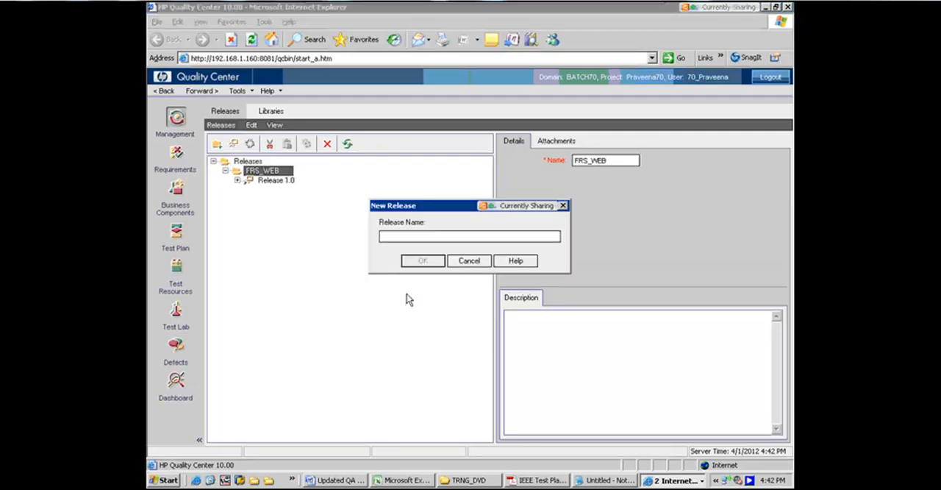
type("lease 1.1")
left_click(422, 262)
left_click(237, 181)
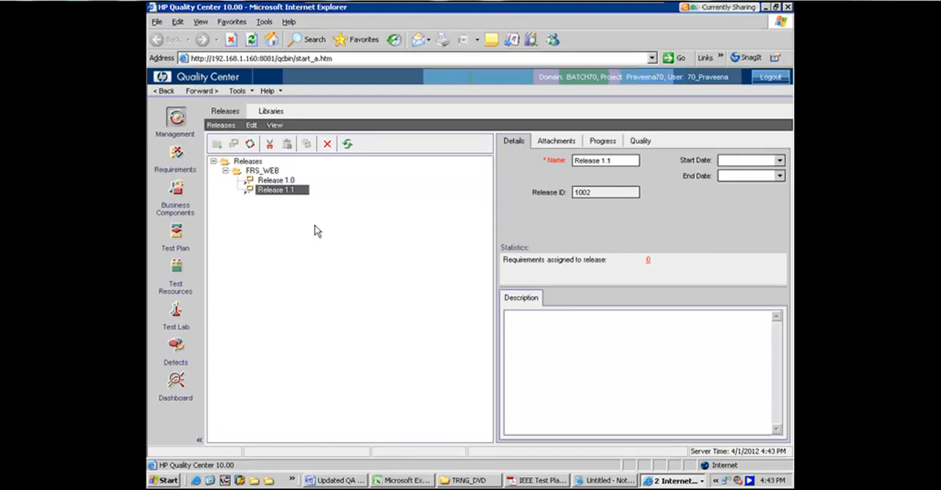
left_click(249, 177)
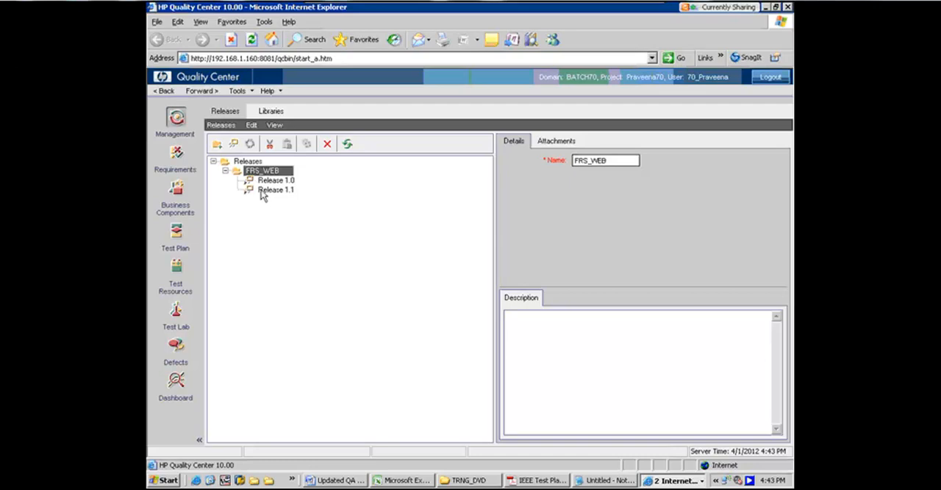
Switch to the Requirements module and create a requirement folder named FRSWEB under Requirements
left_click(176, 156)
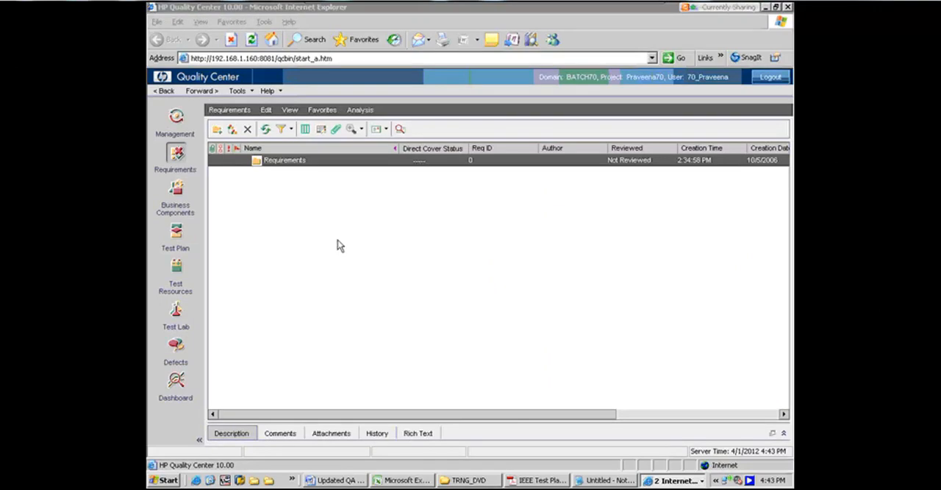
left_click(217, 130)
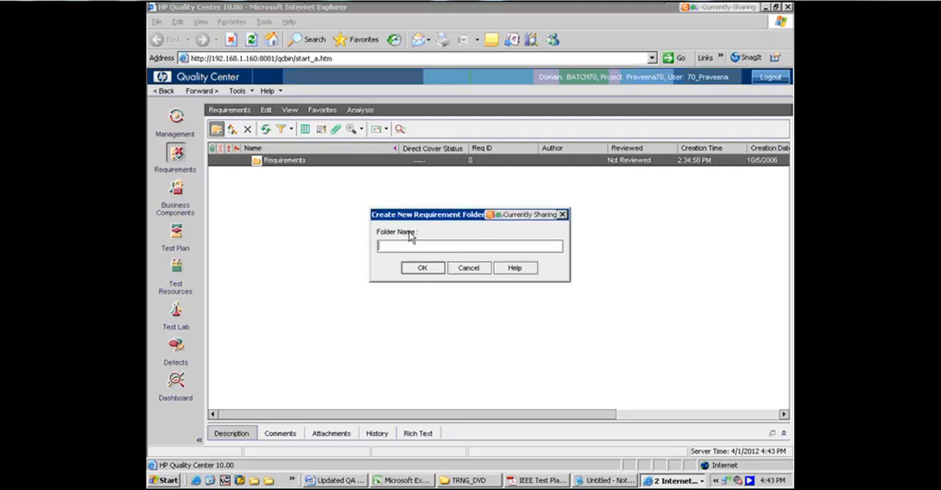
type("FRSWEB")
left_click(421, 269)
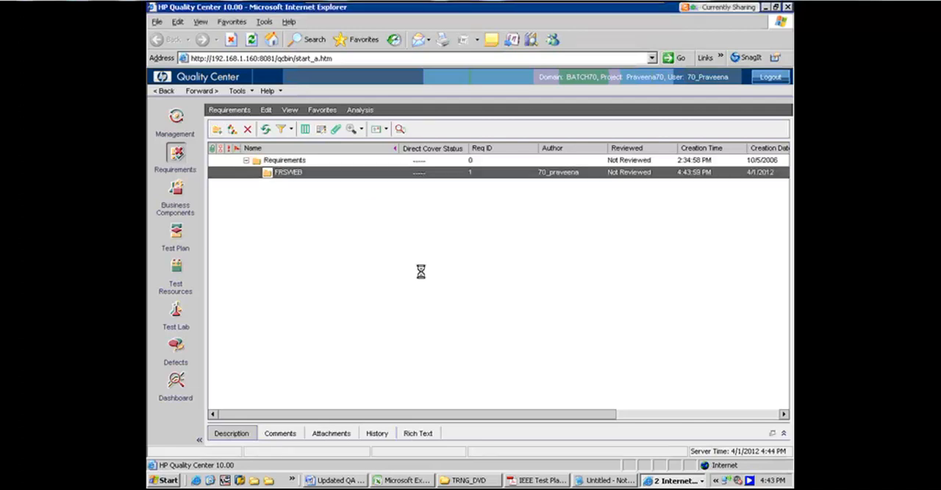
Create a subfolder named Security inside the FRSWEB requirement folder
left_click(216, 130)
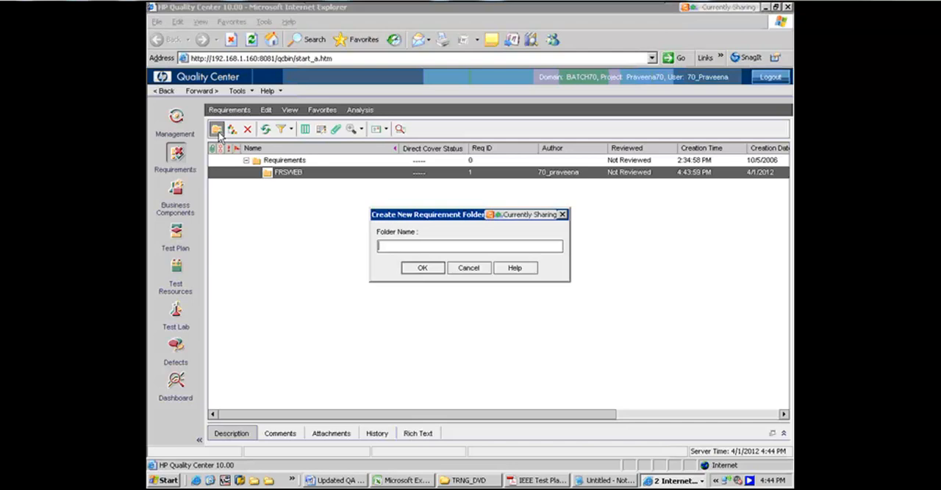
type("Security")
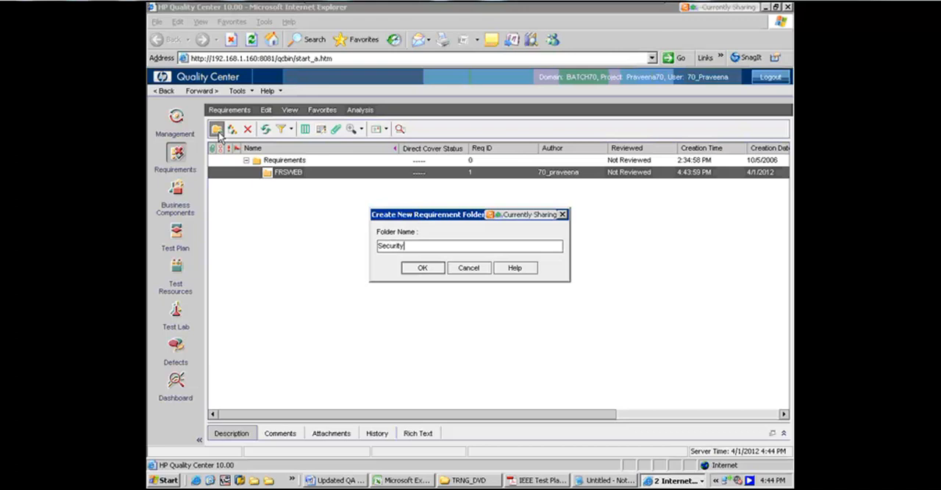
left_click(423, 268)
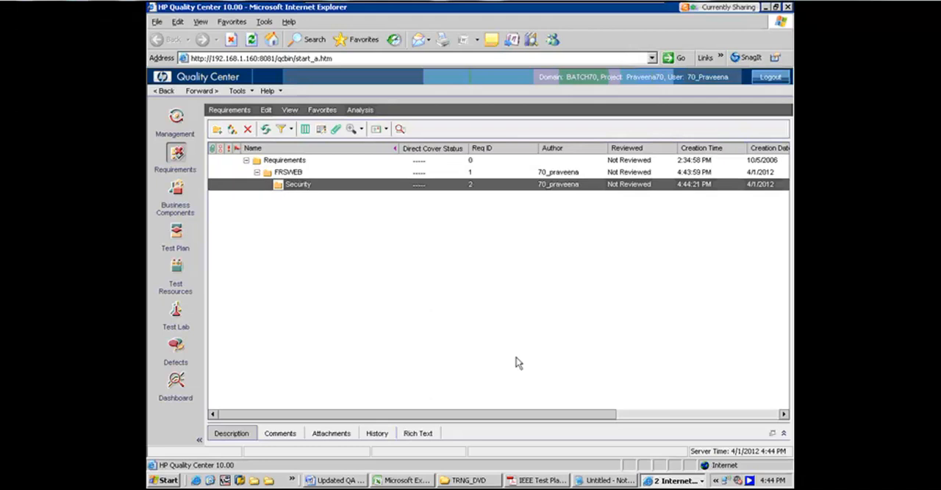
left_click(597, 482)
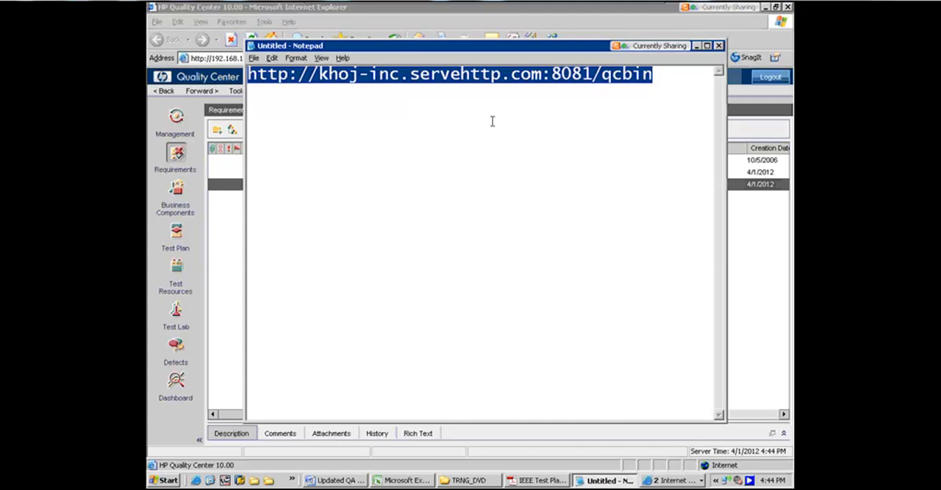
left_click(483, 98)
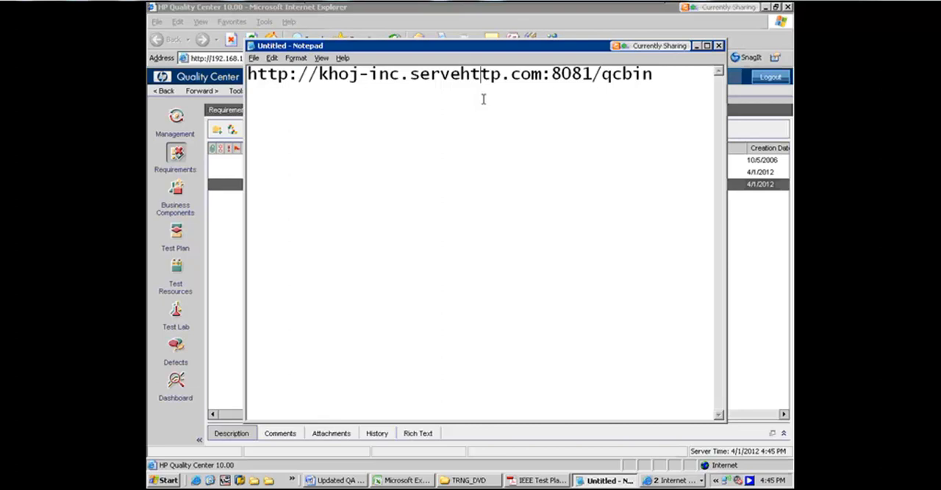
mouse_move(687, 52)
left_click(697, 45)
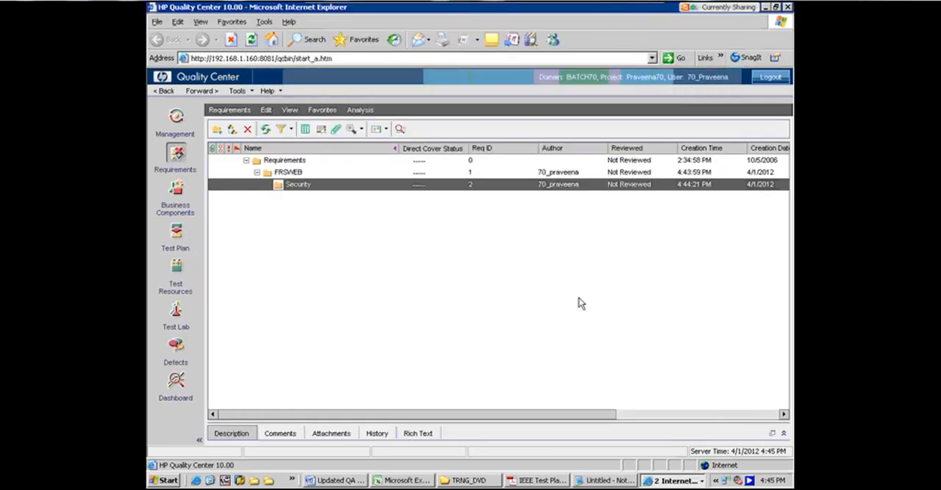
left_click(233, 130)
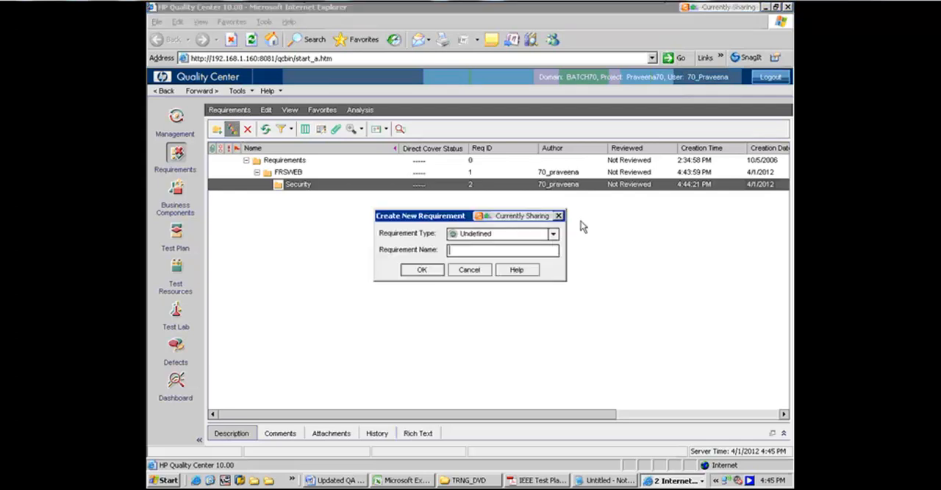
left_click(554, 241)
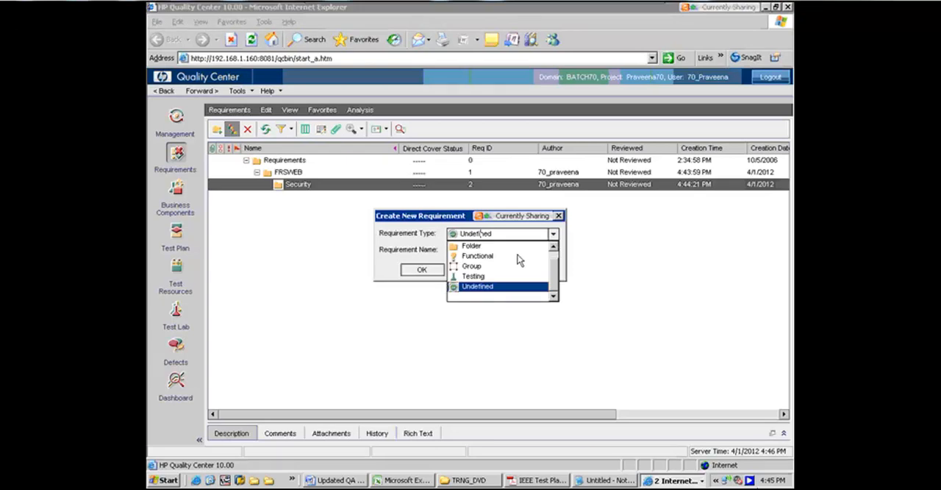
left_click(477, 256)
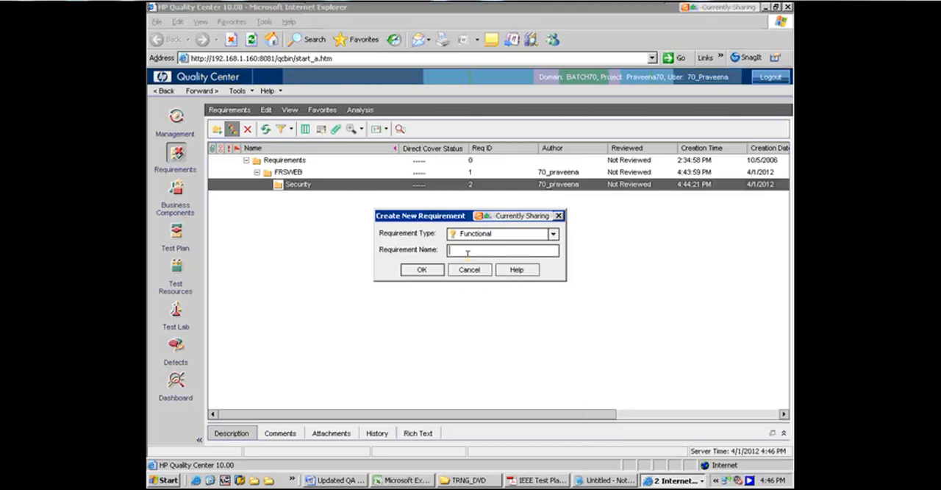
type("Valid User Can as")
key("BackSpace")
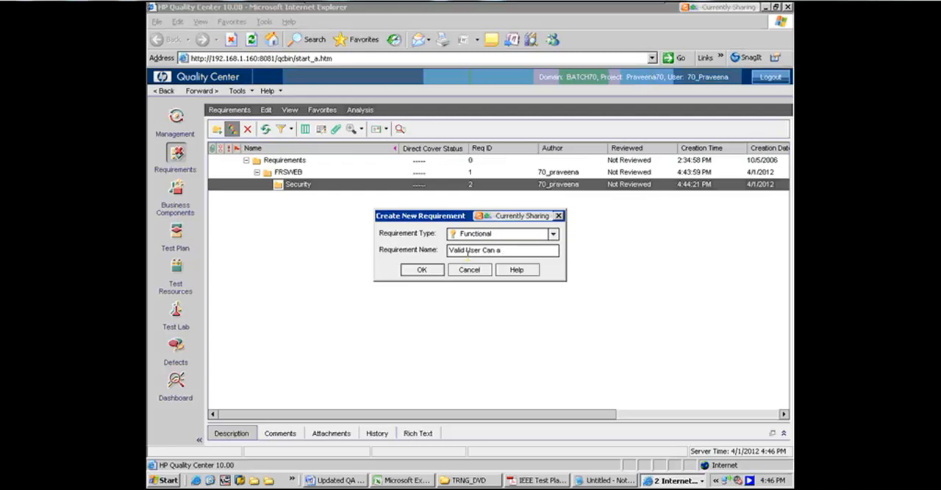
key("BackSpace")
key("BackSpace")
key("BackSpace")
key("BackSpace")
key("BackSpace")
key("BackSpace")
key("BackSpace")
key("BackSpace")
key("BackSpace")
key("BackSpace")
type("user can")
type("access the application")
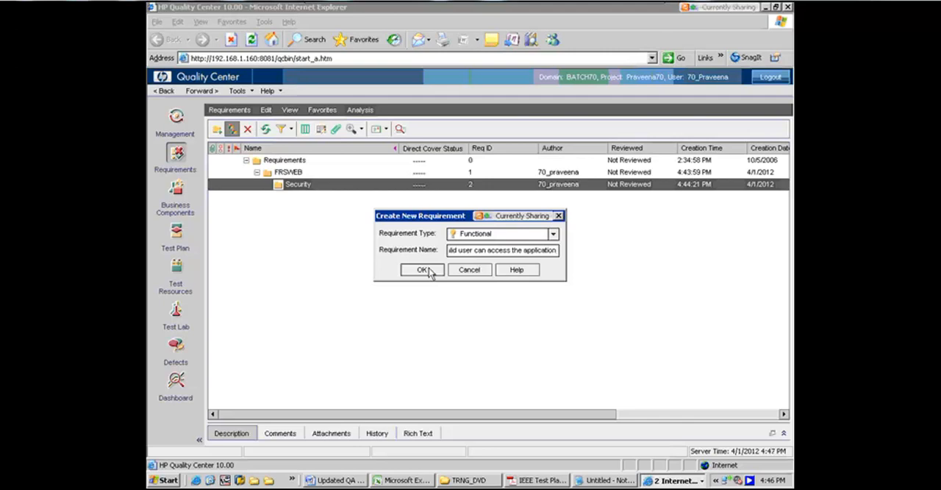
left_click(469, 272)
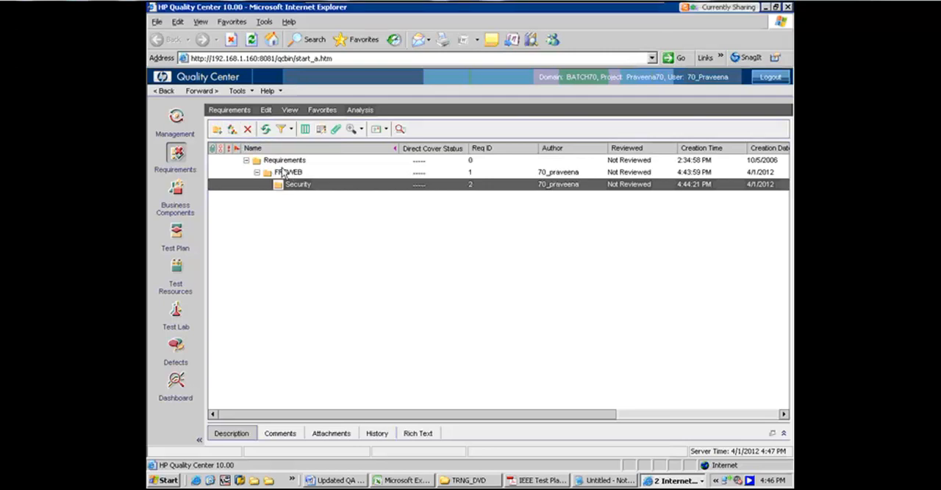
Start a new Functional requirement named "Valid user can access the system" in the Security folder and continue to its details
left_click(279, 162)
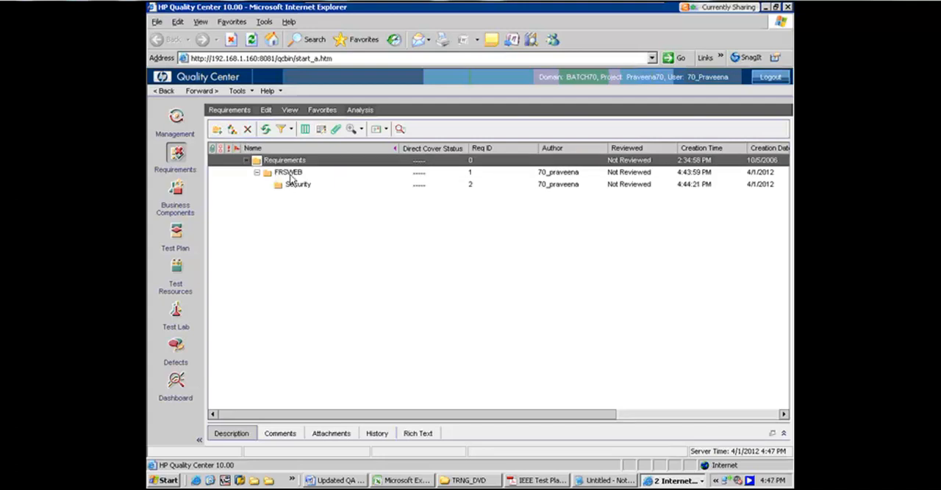
left_click(291, 175)
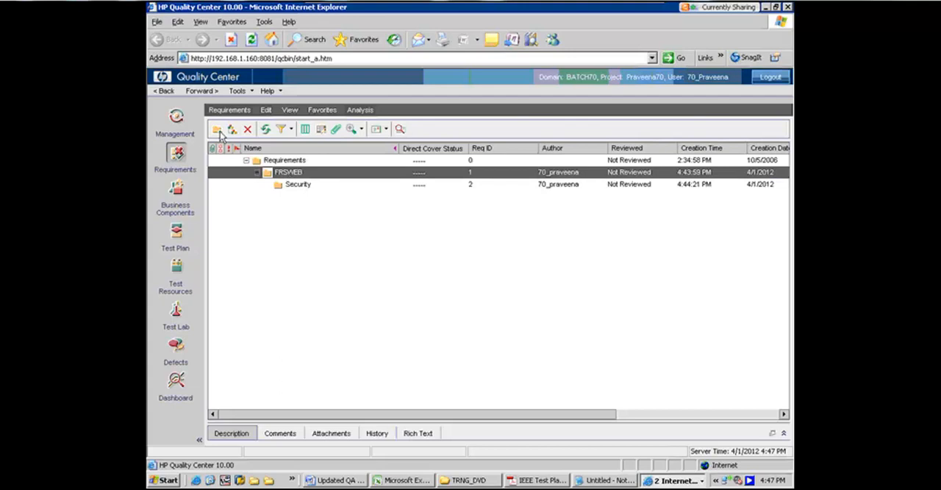
left_click(297, 185)
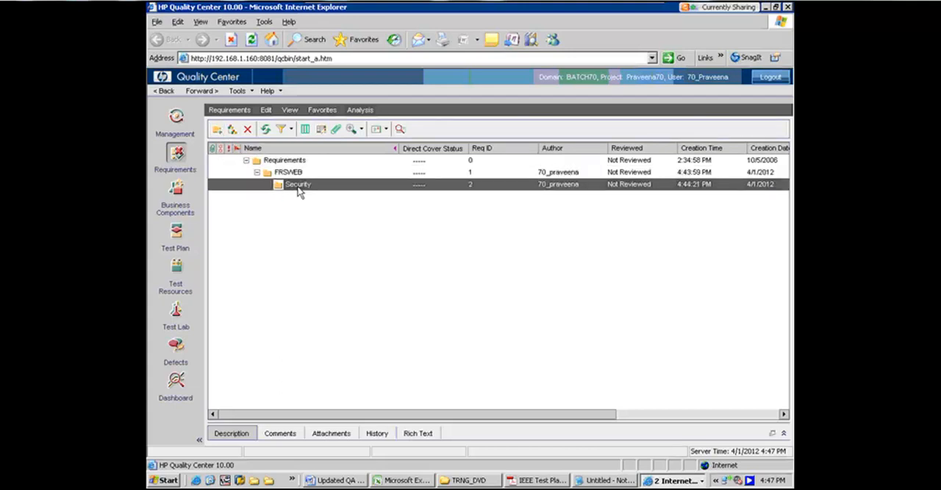
left_click(232, 129)
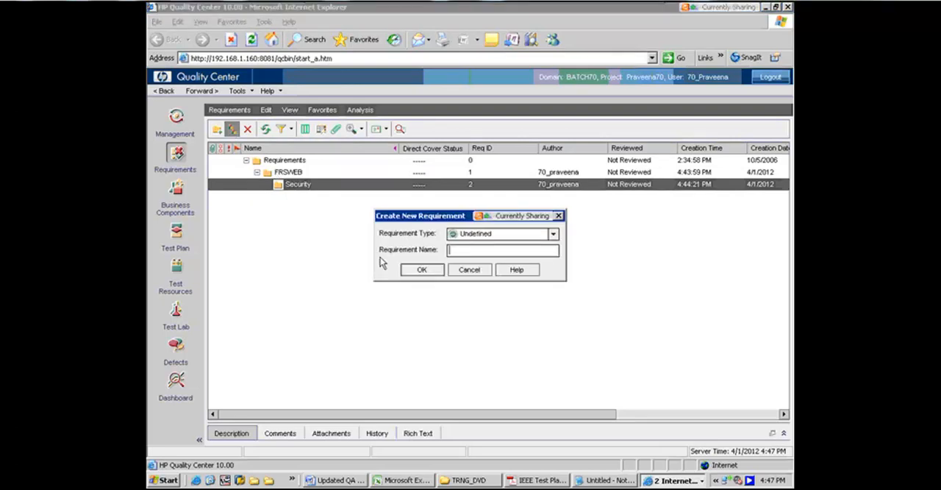
left_click(552, 233)
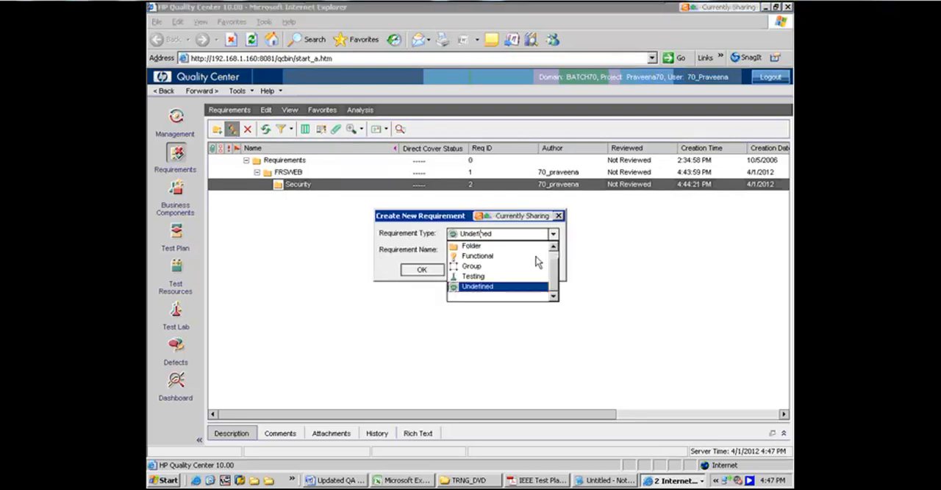
left_click(471, 257)
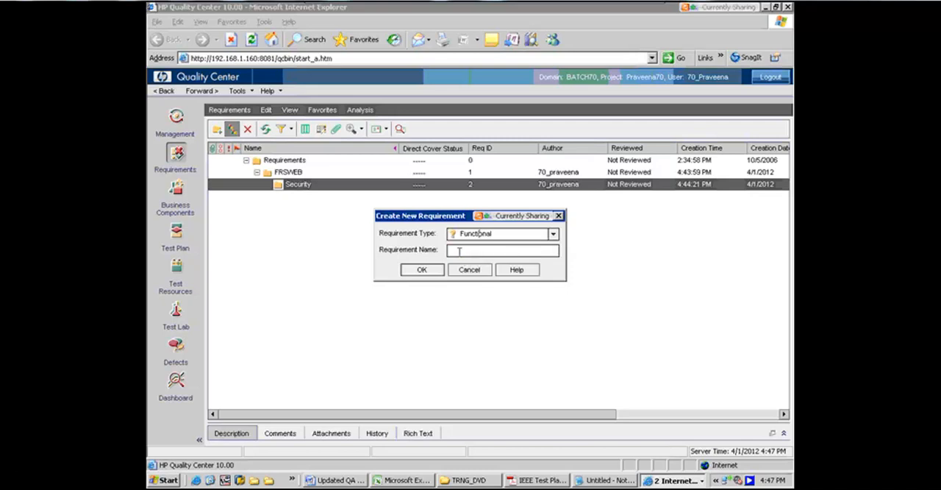
left_click(459, 251)
type("Valid user can access the s")
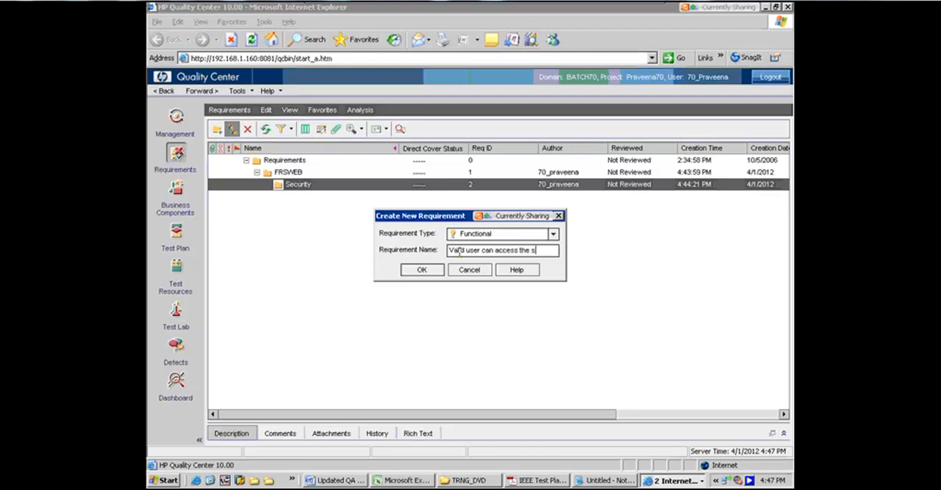
type("ystem")
left_click(426, 270)
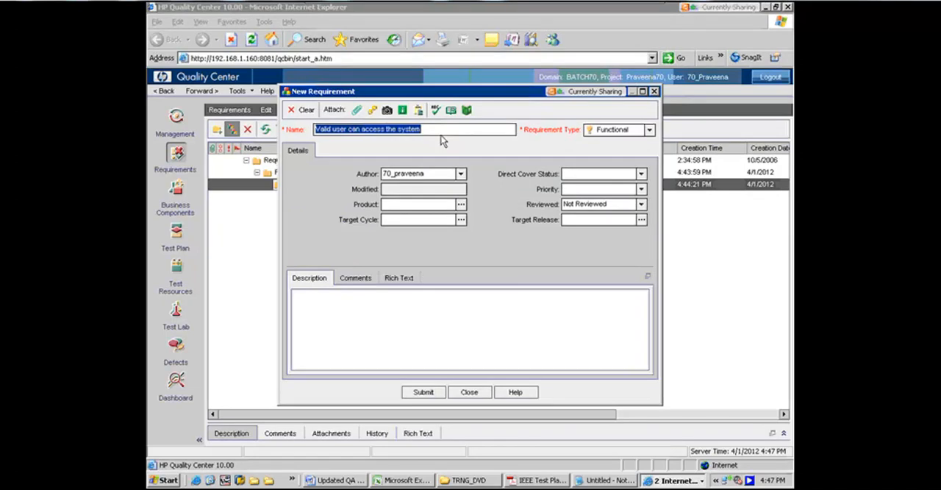
Enter the description "Descripton will be added here" for the new requirement, submit it and close the requirement form
left_click_drag(449, 92, 465, 47)
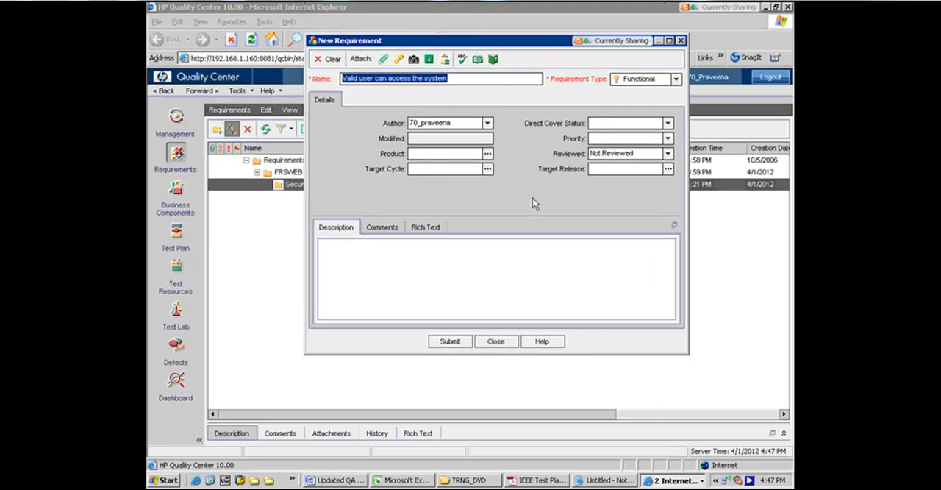
left_click(371, 255)
type("Descripton will be added here")
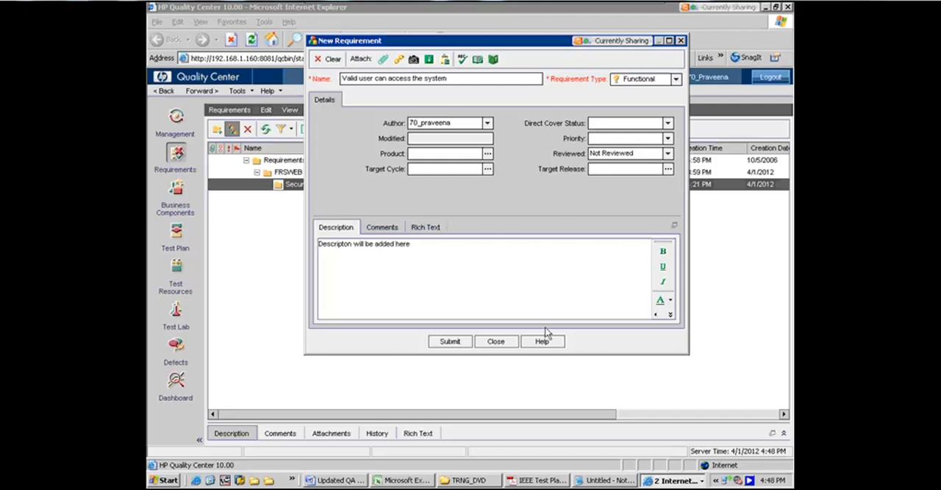
left_click(446, 345)
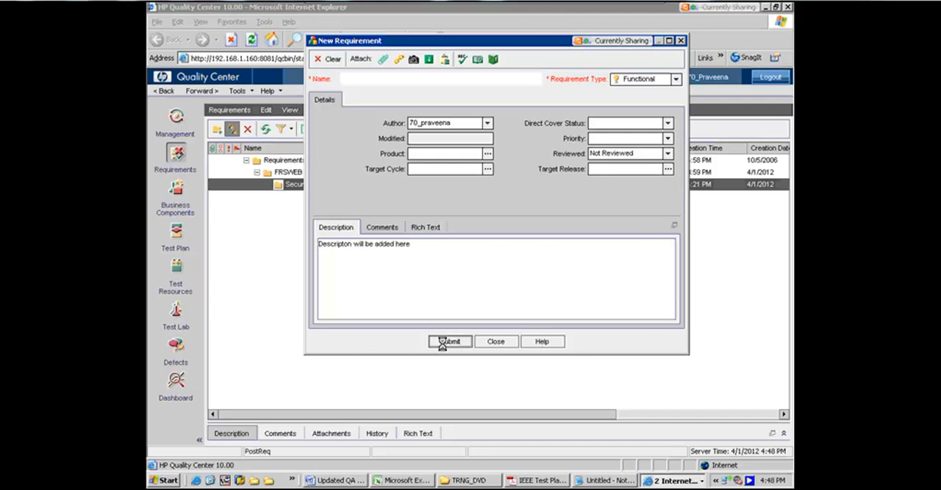
left_click(482, 344)
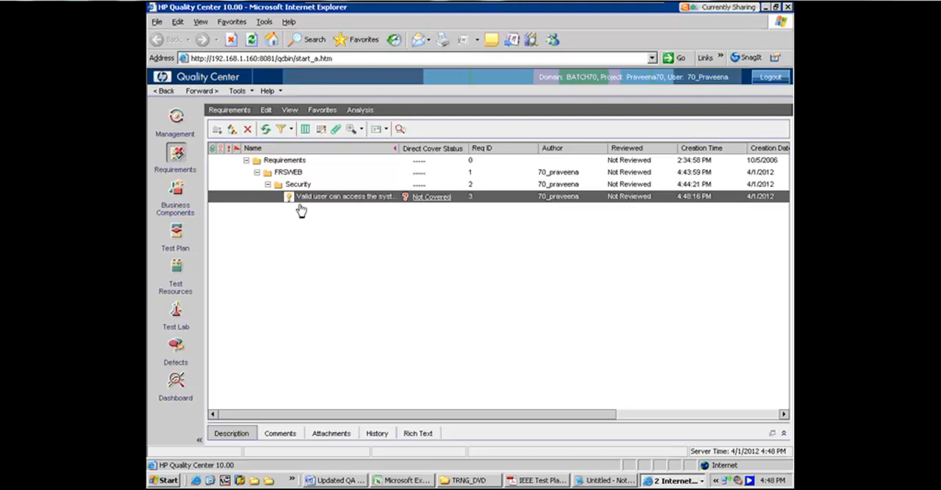
Switch to the Test Plan module and create a test folder named Security under Subject
left_click(175, 234)
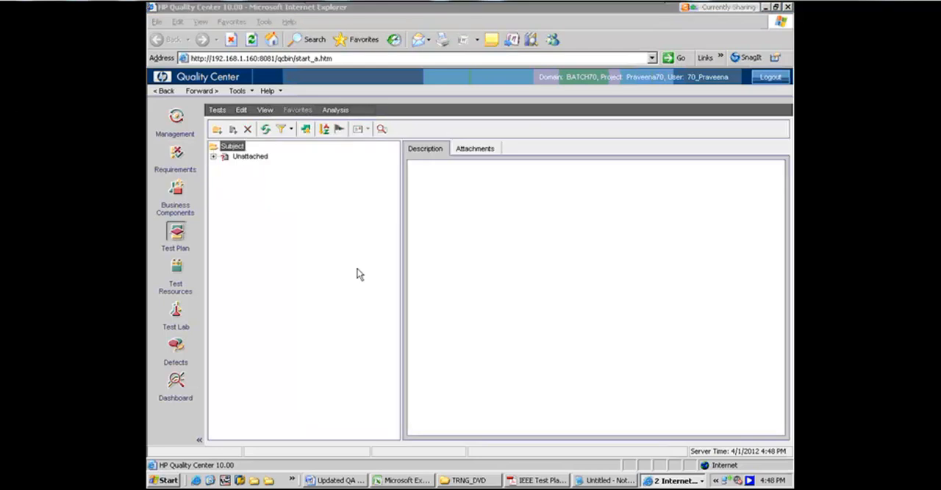
left_click(217, 130)
type("Se")
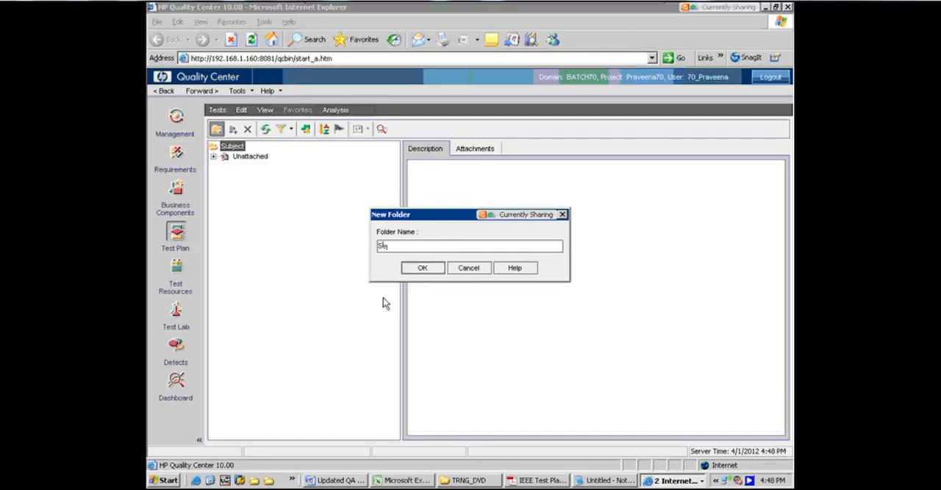
type("curity")
left_click(424, 269)
left_click(424, 269)
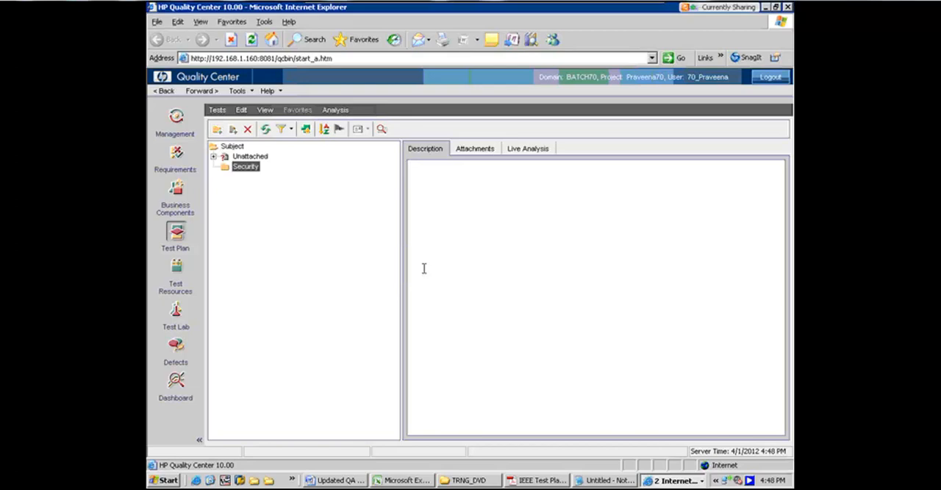
Create a MANUAL test named "Valid user can access the system" in the Security folder
left_click(234, 130)
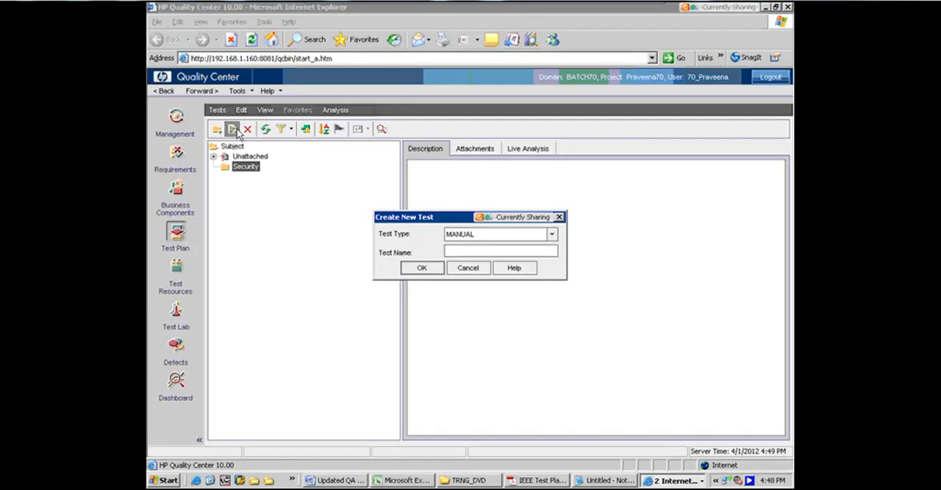
type("Valid user can access the syste")
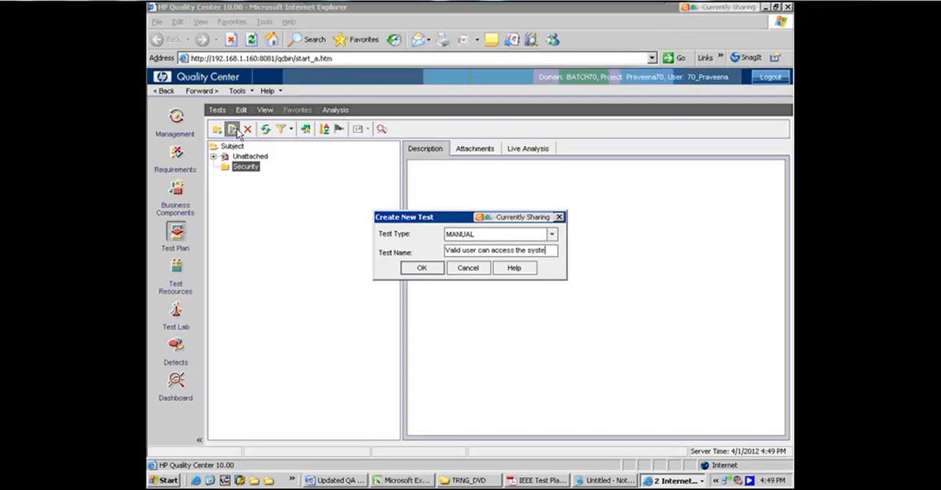
type("m")
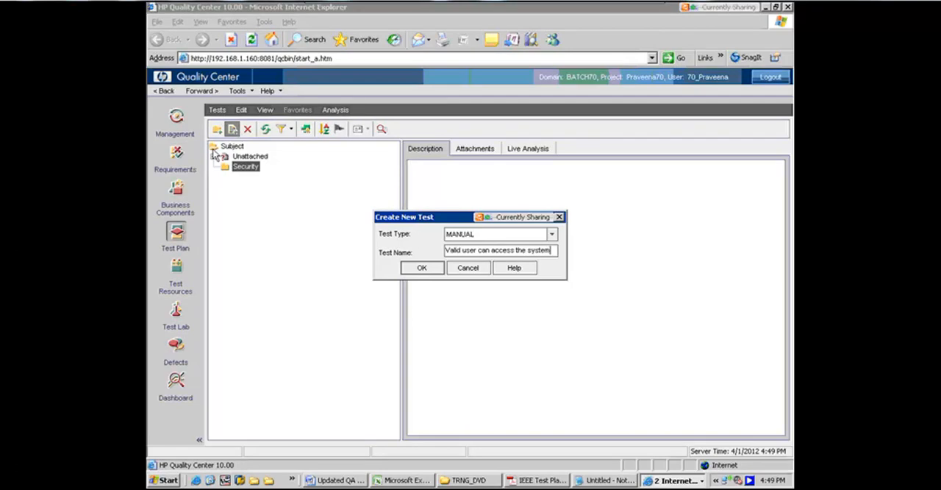
left_click(421, 268)
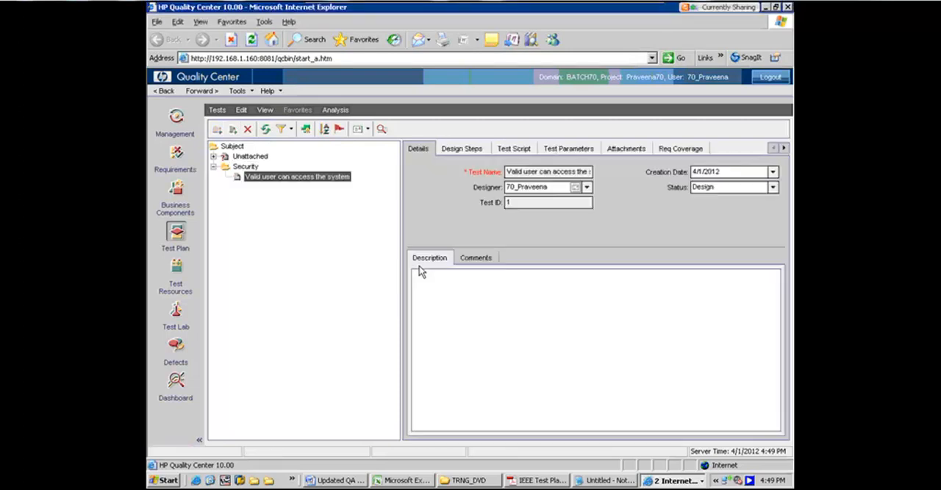
Add design Step 1 to the test with description "Invoke the application" and expected result "Login window will be displayed"
left_click(461, 149)
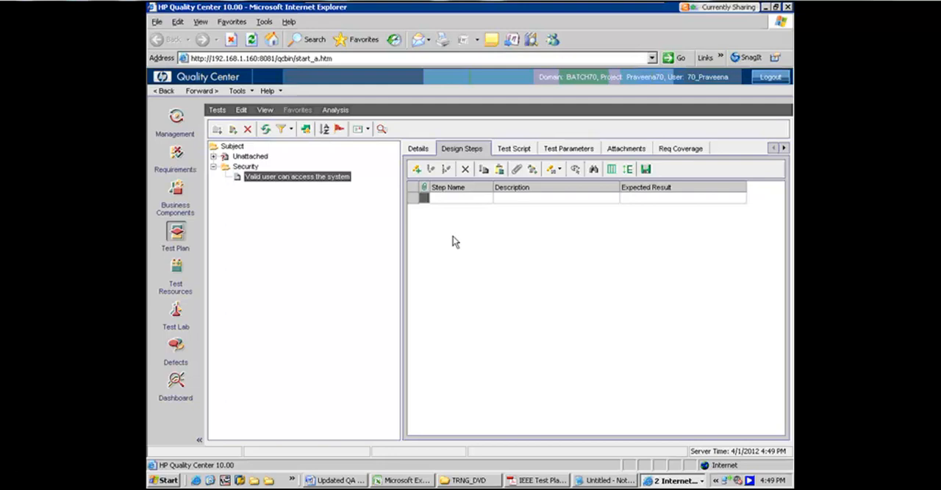
left_click(416, 170)
type("In")
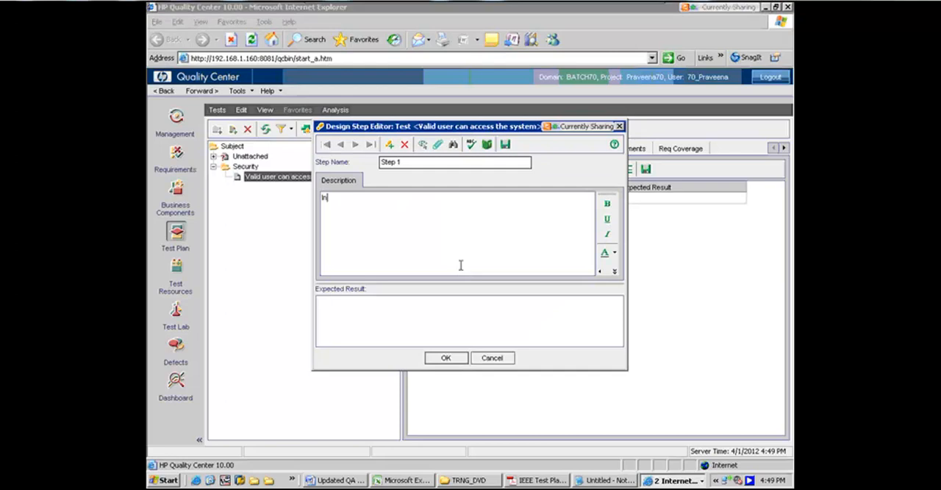
type("coke the application")
left_click(389, 312)
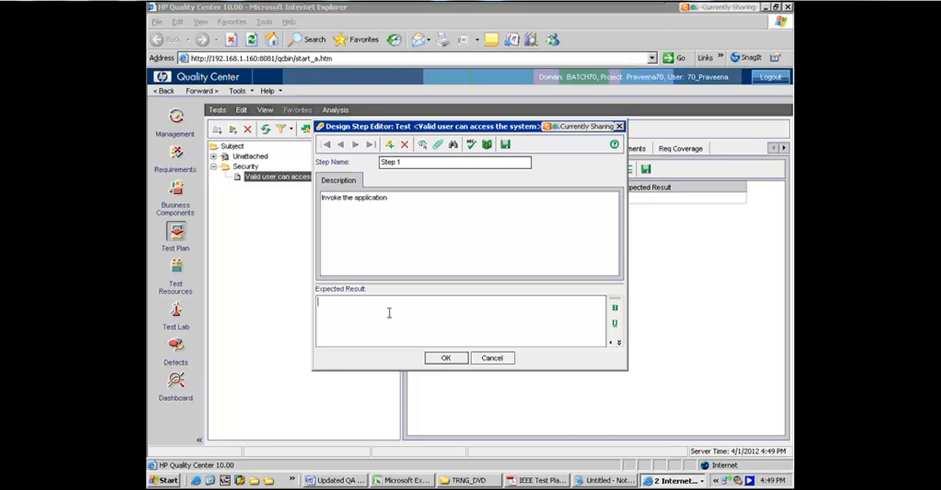
type("Login window will be displayed")
Launch the flight reservation application to show its Login window, and return to the design step editor in Quality Center
left_click(167, 481)
left_click(209, 263)
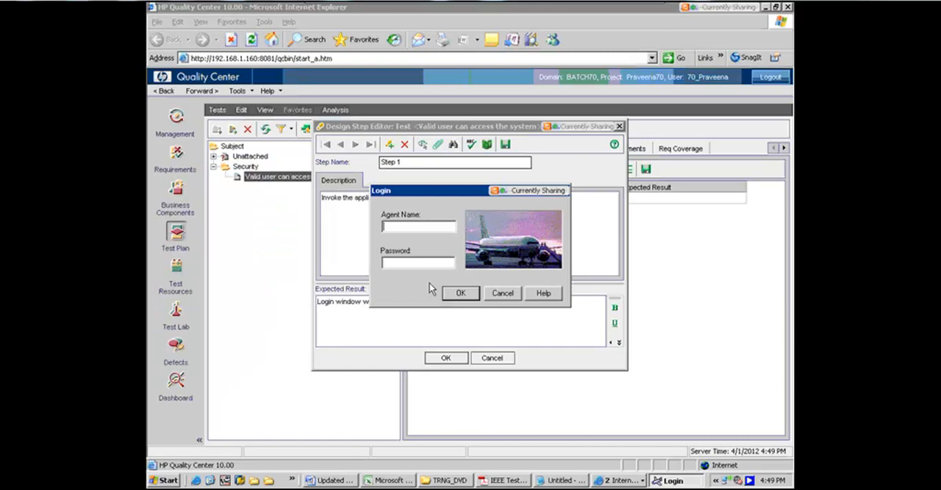
left_click(389, 340)
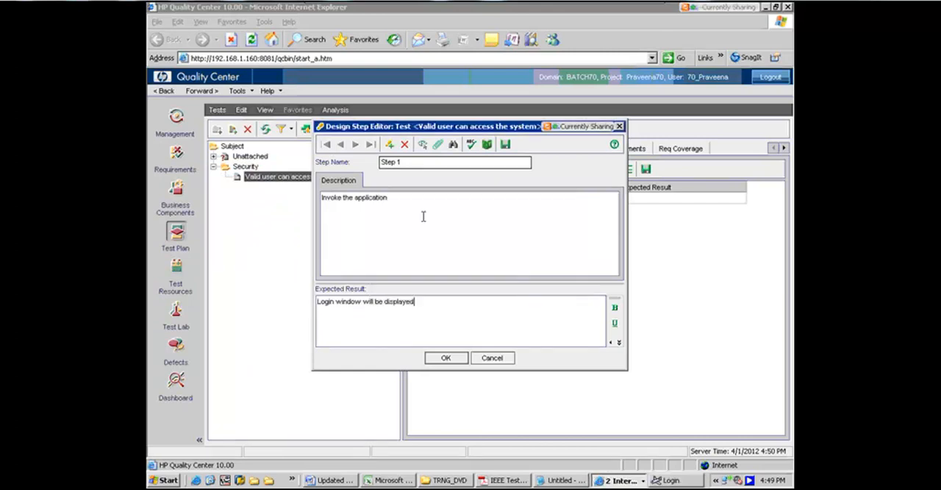
Add design Step 2 with the description "Validate login dialog window objects"
left_click(389, 144)
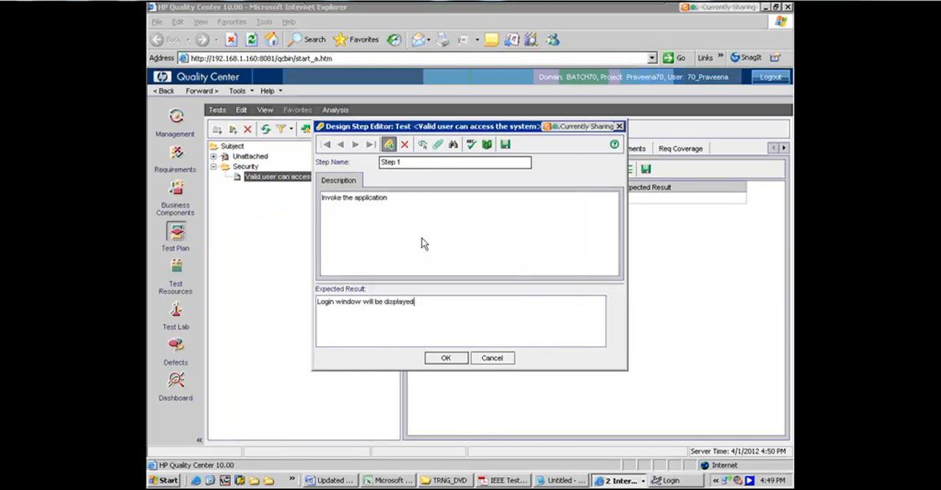
left_click(422, 237)
type("Valida")
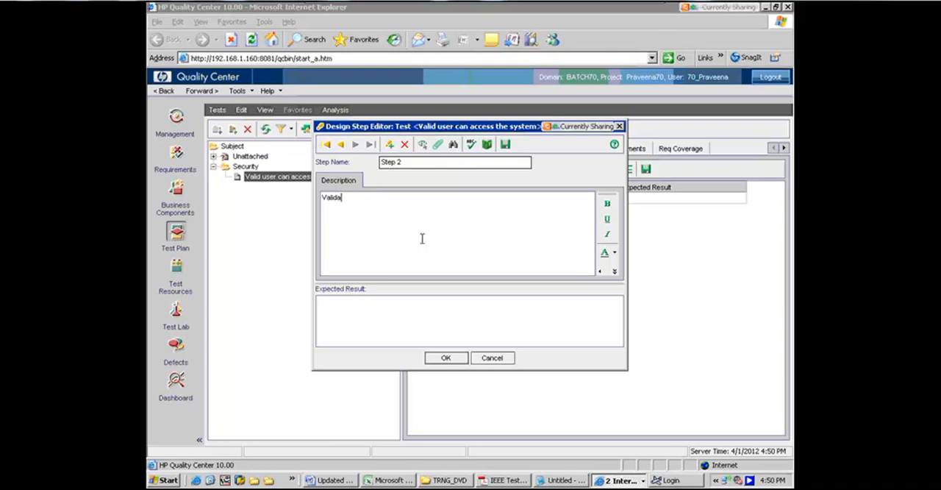
type("te login dialog window objects")
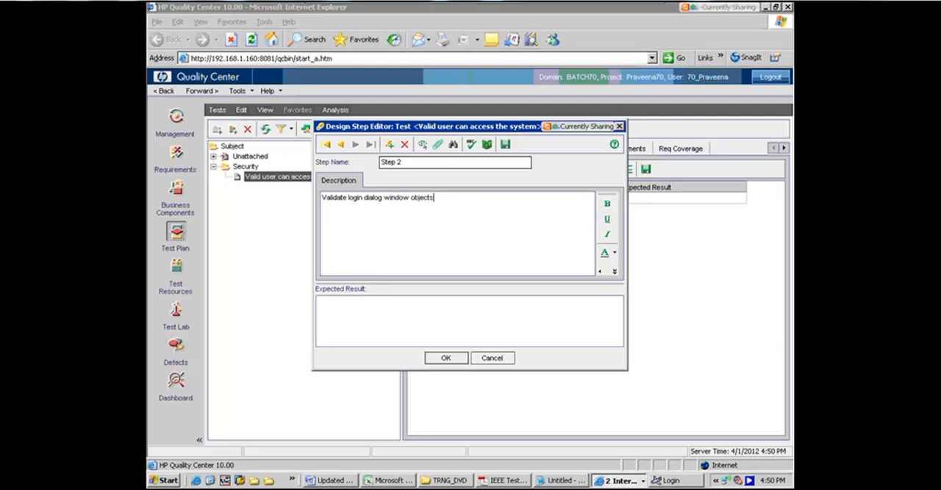
Enter "LABELS : Agent Name, Password" as the first line of Step 2's expected result
left_click(385, 314)
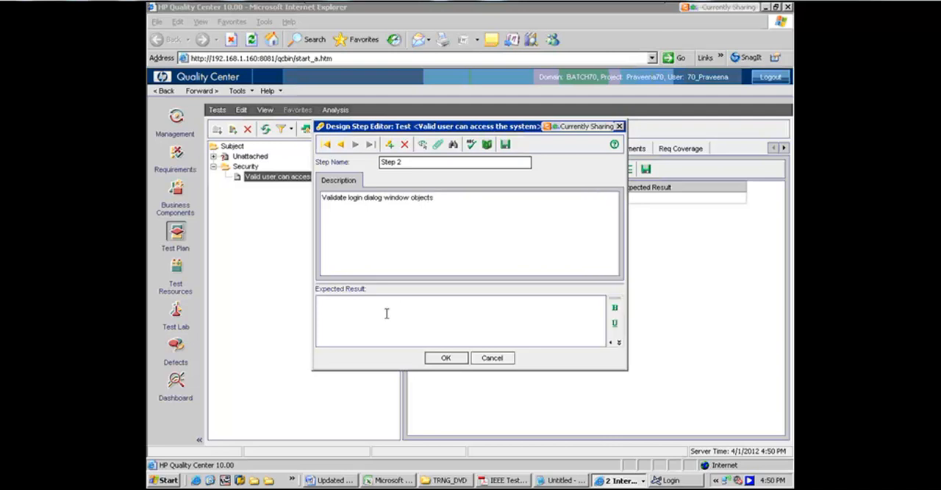
type("Agent ")
type("Name")
type("LABESL :")
key("Right")
key("Right")
key("End")
type(", Password")
key("Return")
key("Up")
key("Right")
key("BackSpace")
key("Delete")
type("E")
key("Right")
type("S")
Add the line "EDIT FIELDS : Agent Name, Password" to Step 2's expected result
left_click(386, 314)
type("EDIT ")
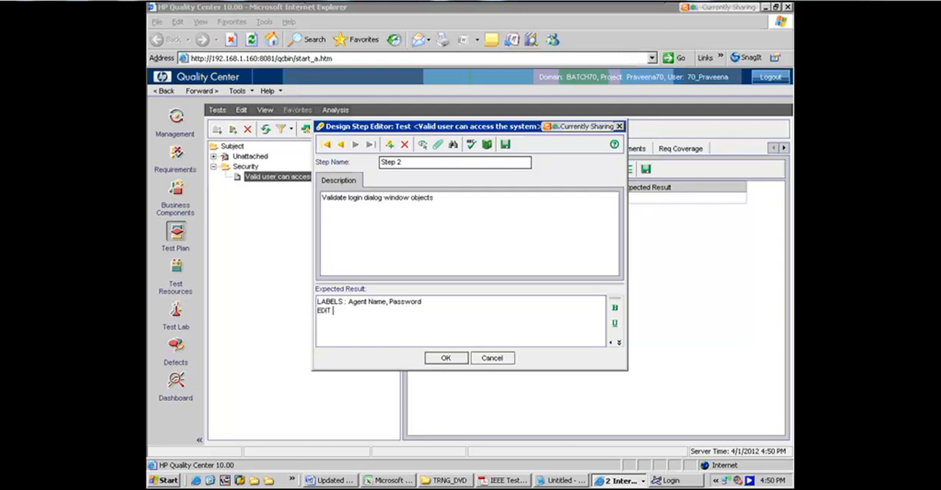
type("FIELDS : Agent Name , Password")
key("Return")
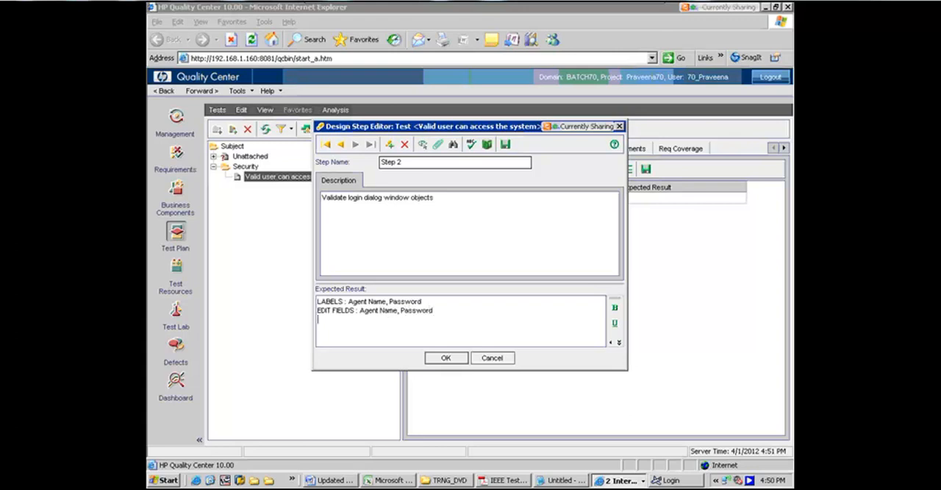
Add the lines "BUTTONS : OK (focussed), Cancel, Help" and "Image" to Step 2's expected result
type("BUTTONS : OK (focusse")
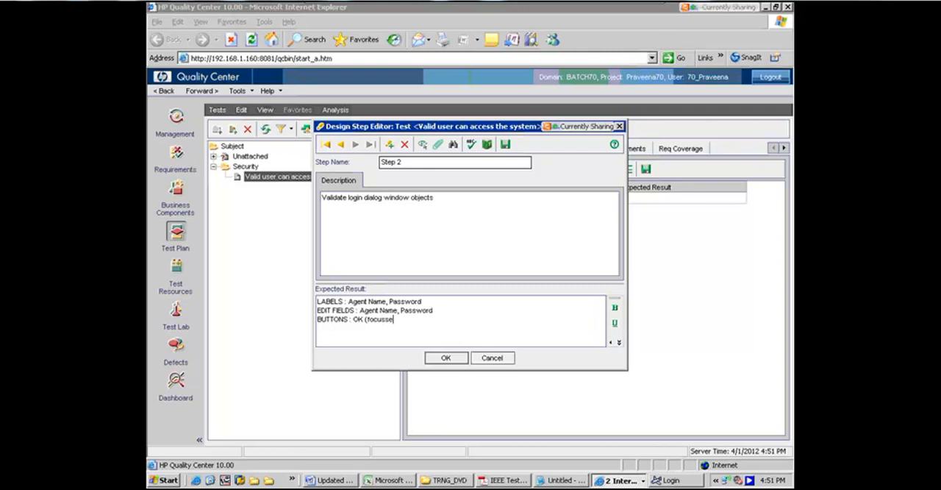
type("d), Cancel, Help")
key("Return")
type("Image")
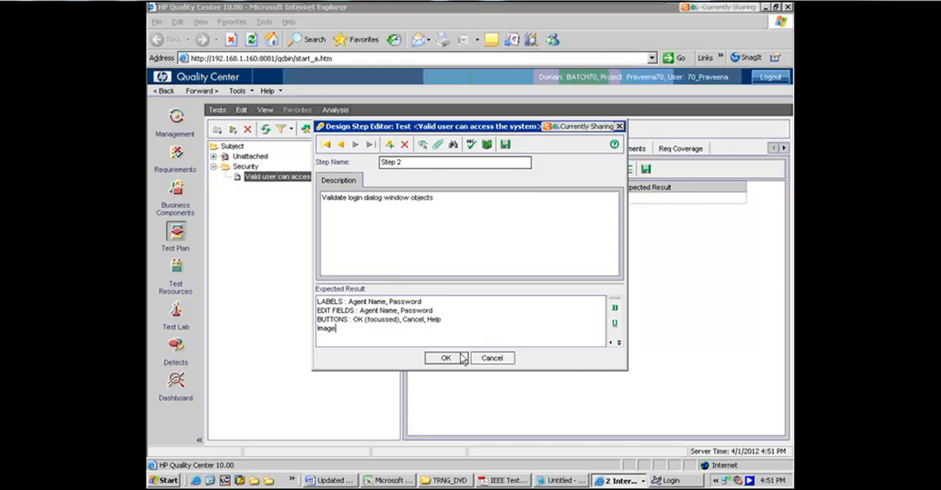
Add design Step 3 with the description "Populate User Name, Mercury"
left_click(390, 145)
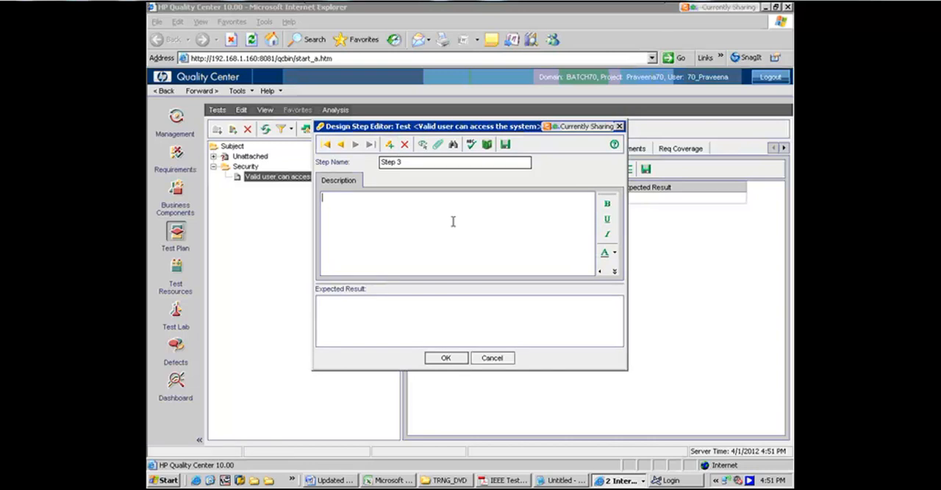
type("Populate User Name")
type(", Mercury")
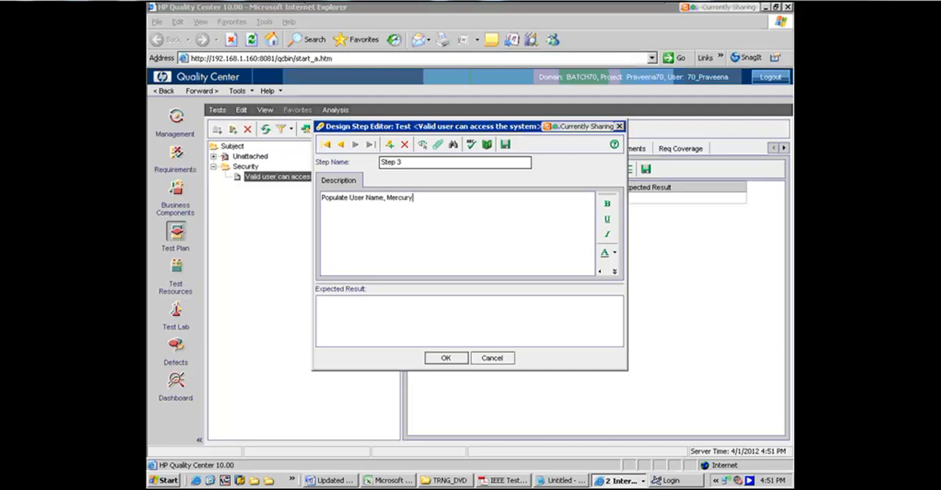
Enter "Mercury will be displayed in Agent Name field" as Step 3's expected result and confirm the design steps
left_click(327, 313)
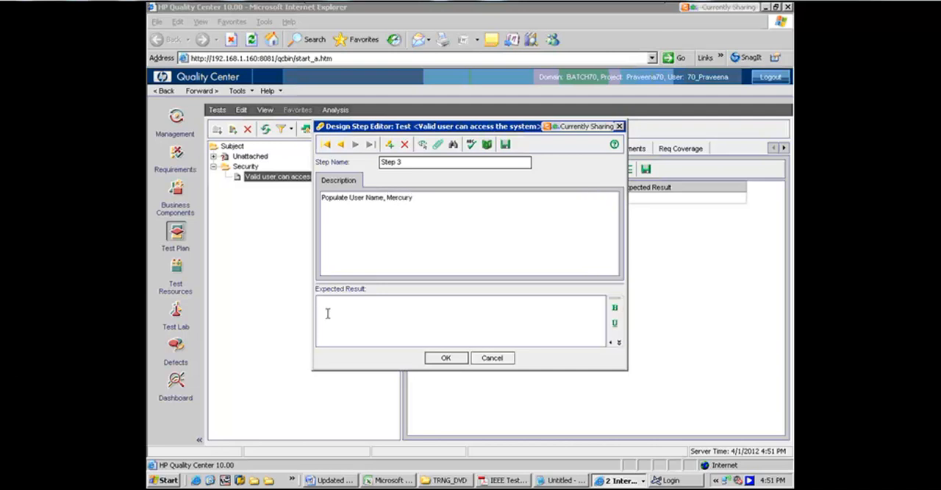
type("Mercury will be displayed in Agent Name field")
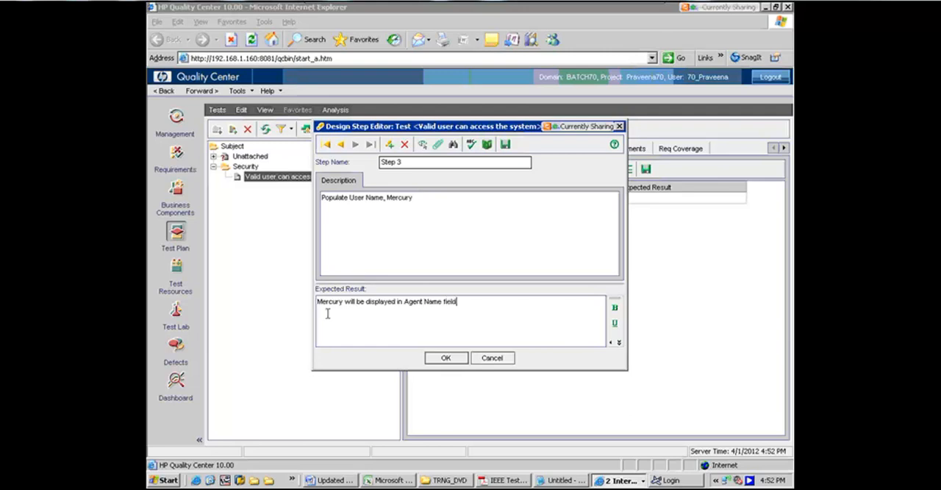
left_click(444, 358)
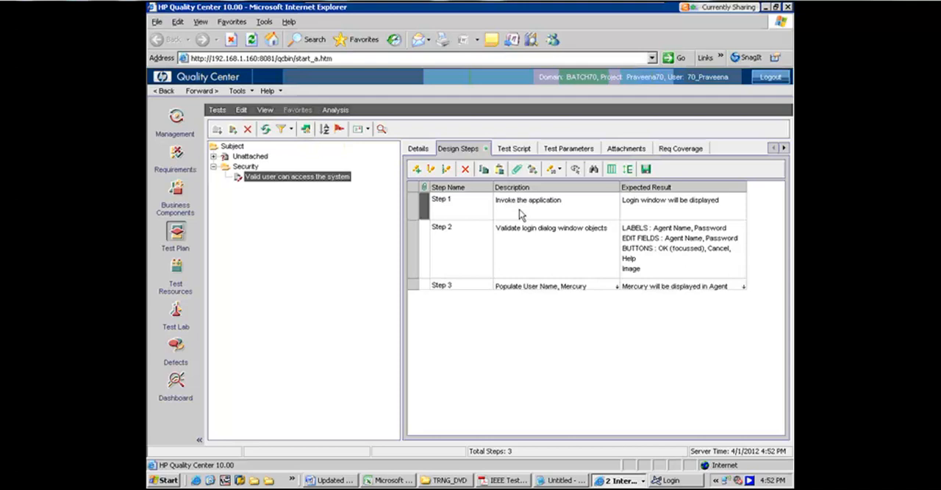
Add design Step 4 with a description reading "Populate Password" followed by the login password
left_click(416, 171)
type("Pup")
key("BackSpace")
key("BackSpace")
type("opulate ")
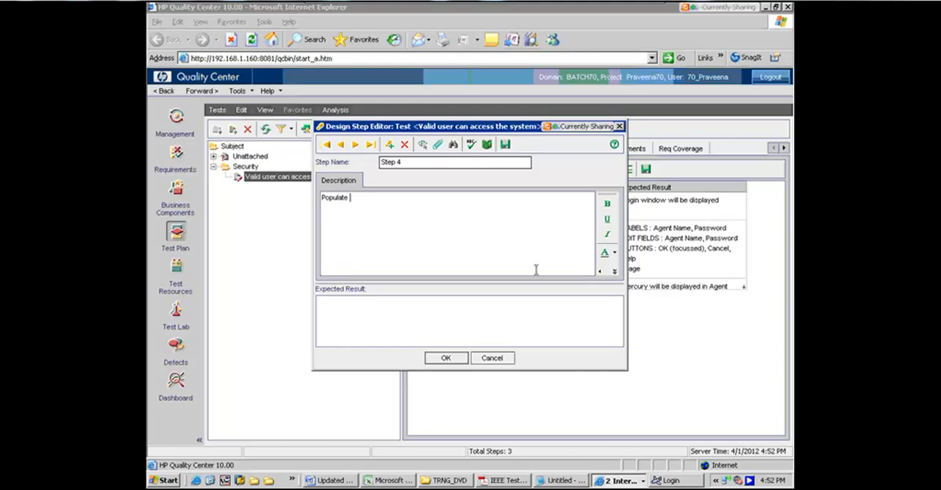
type("Password Mercury")
Enter Step 4's expected result, stating that * will be displayed in the password field when the user types the login password
left_click(369, 312)
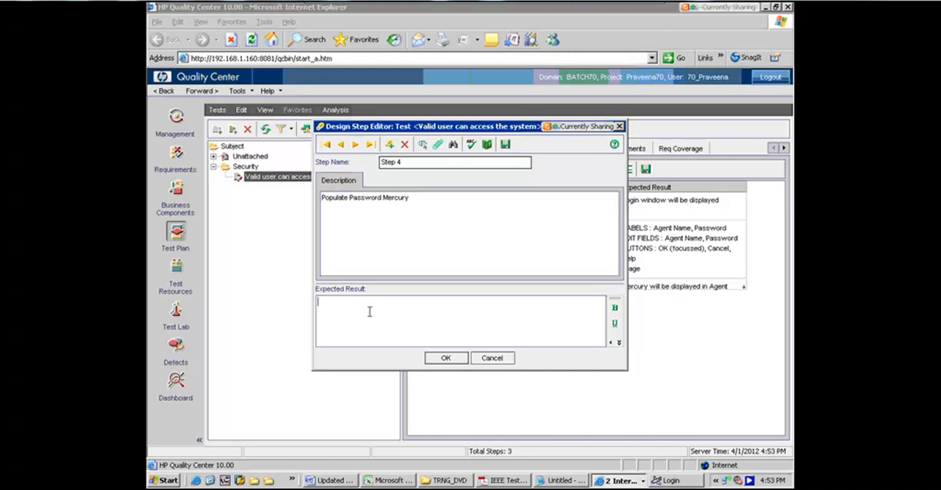
type("when user types Mercury * will be displayed in th epassword field")
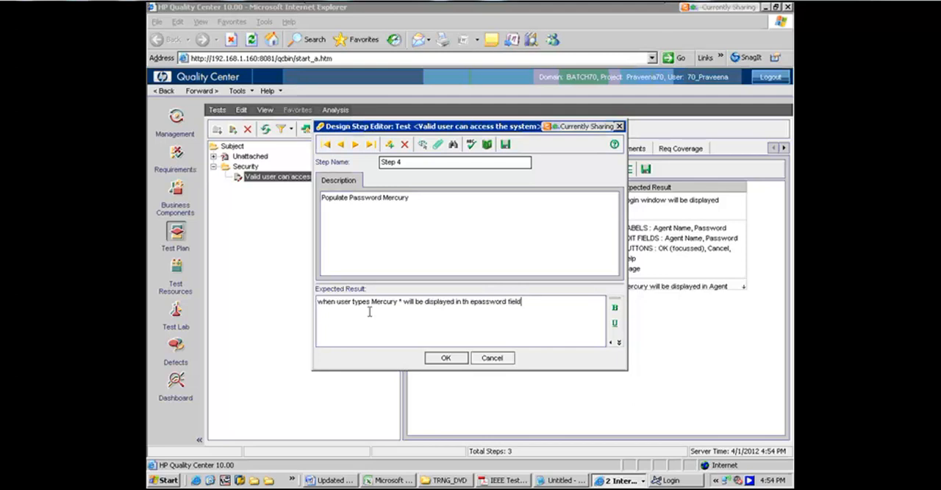
Add design Step 5 with the description "Click OK button"
left_click(388, 146)
type("Click")
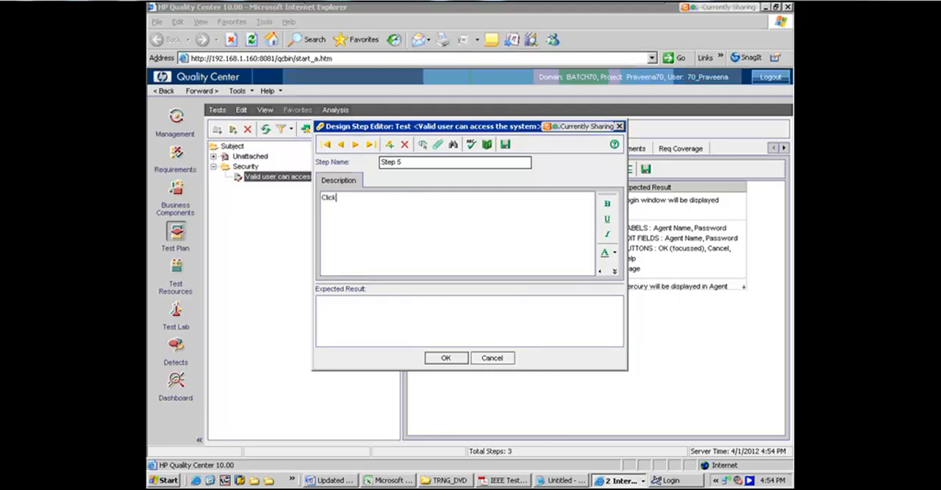
type(" OK button")
Enter "Welcome screen is shown and user is logged into the system" as Step 5's expected result and confirm the step
left_click(352, 308)
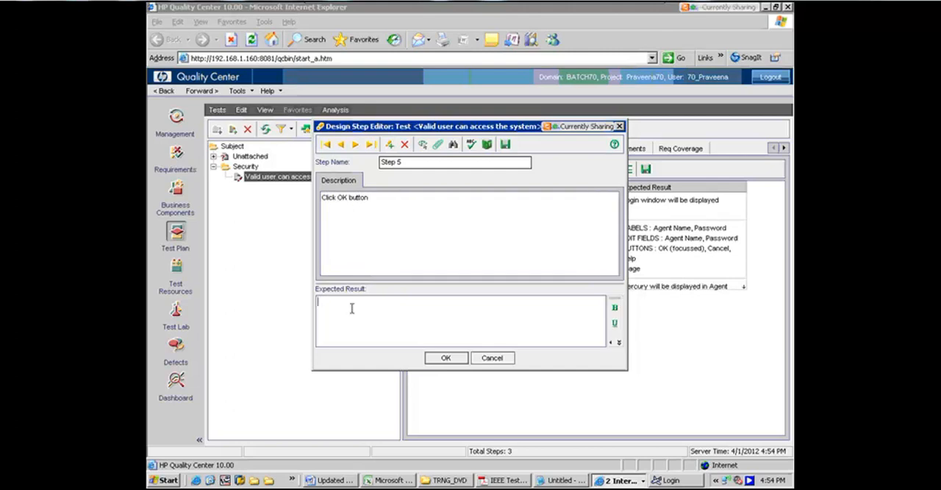
type("Welcome ")
type("scree")
type("n is ")
type("shown and ")
type("user is loo")
type("g")
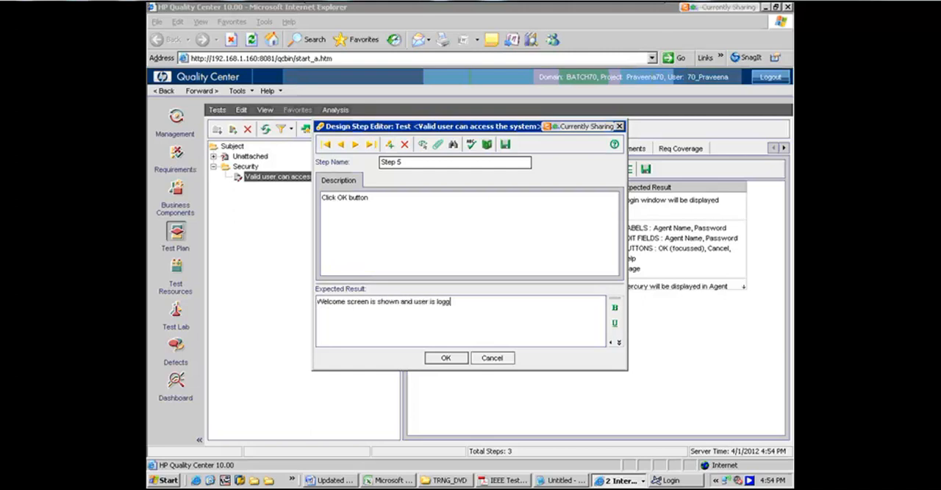
type("ed into the system")
left_click(447, 363)
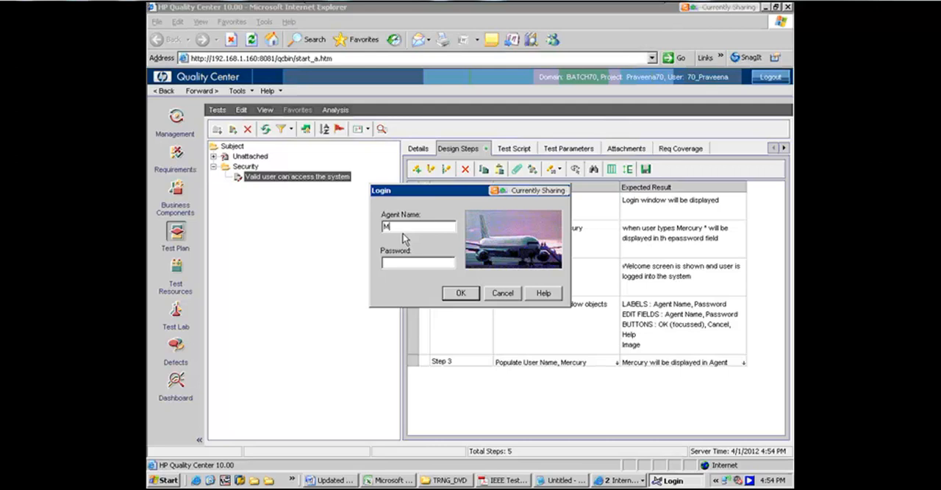
Log in to the flight reservation application with the agent name Mercury and the account password, and return to Quality Center
type("rcury")
left_click(398, 259)
type("mercury")
left_click(452, 294)
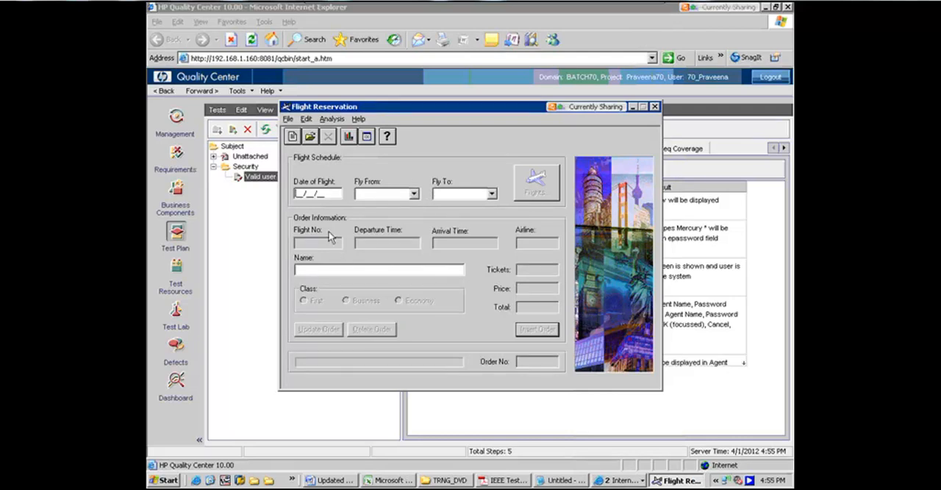
left_click(258, 188)
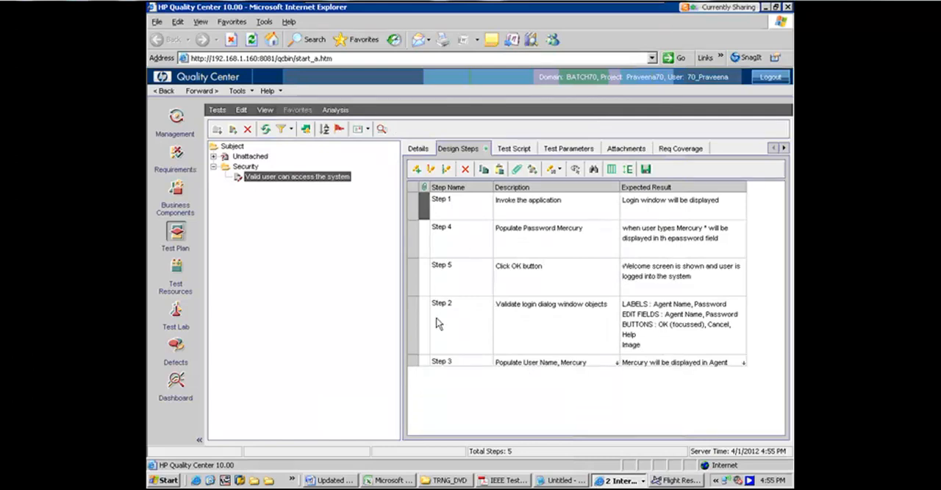
Move design Step 4 below Step 3 in the design steps list
left_click(415, 240)
left_click_drag(429, 251, 414, 371)
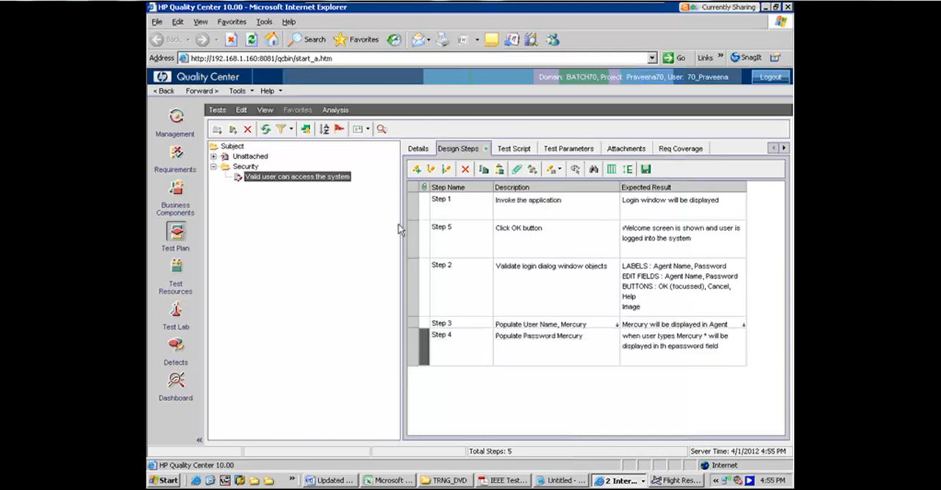
Move design Step 5 below Step 4 to the end of the design steps list
left_click(409, 229)
left_click_drag(410, 229, 419, 385)
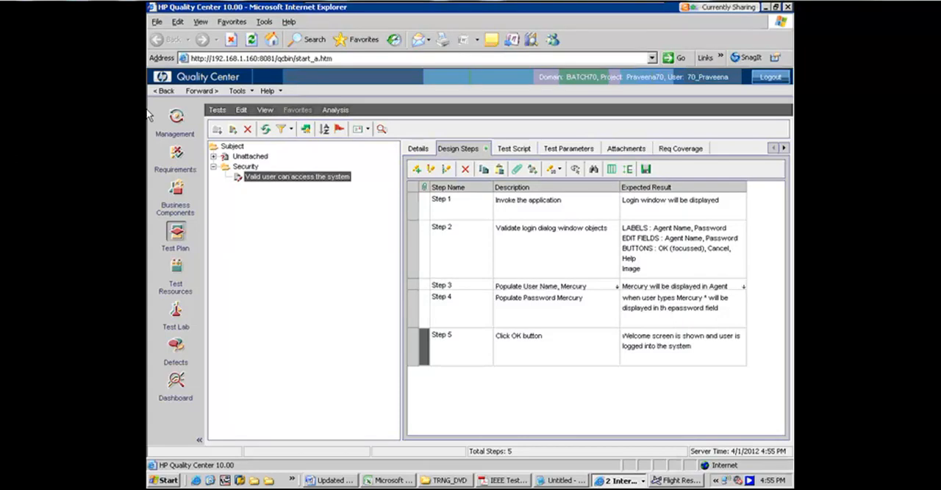
Display the requirements tree for selecting the test's requirement coverage and clear its current filter and sort
left_click(674, 153)
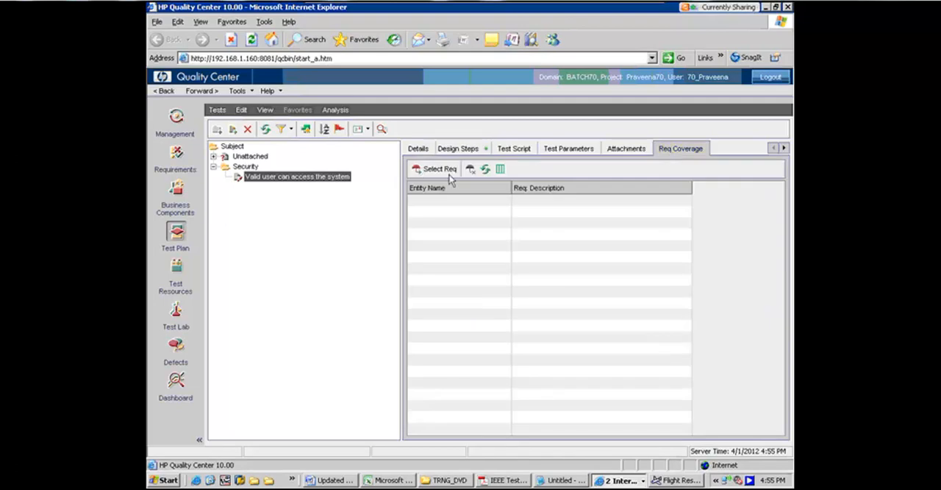
left_click(448, 173)
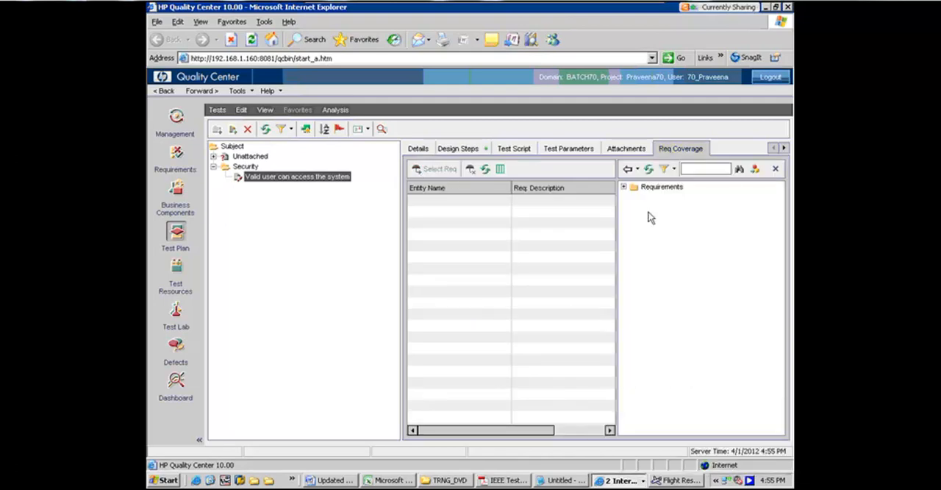
left_click(672, 169)
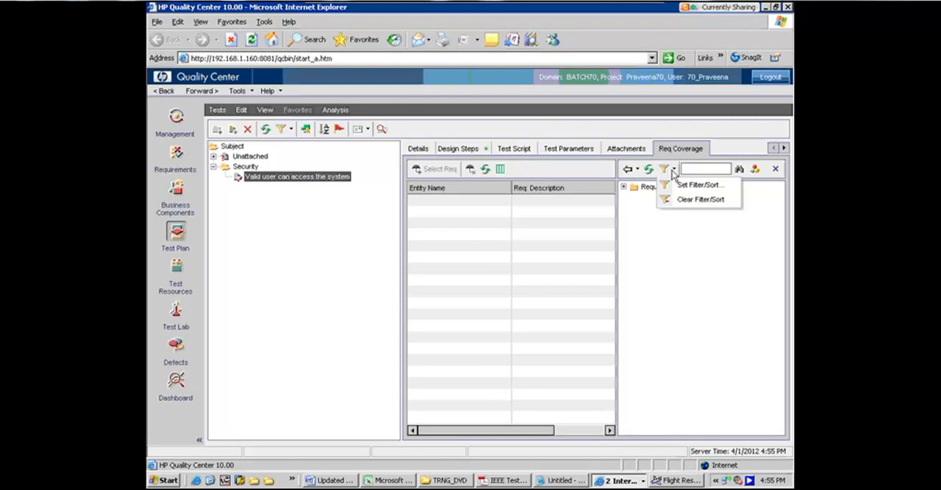
left_click(679, 200)
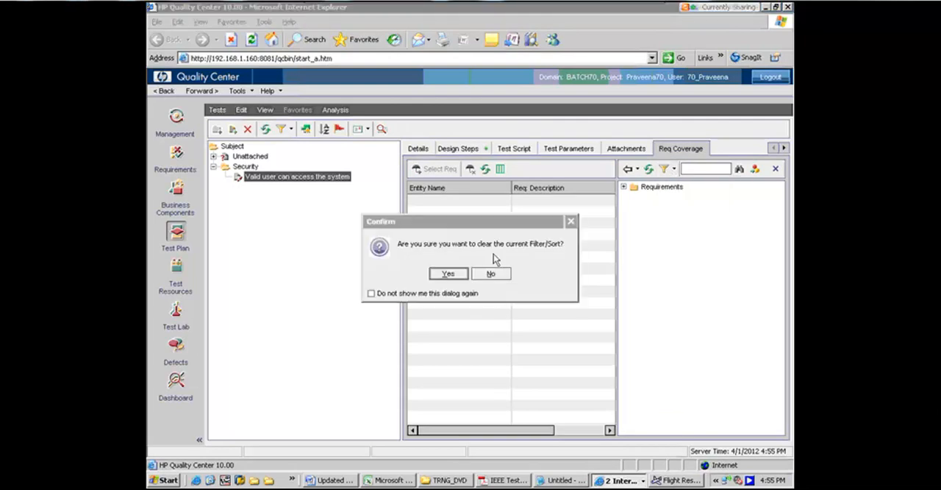
left_click(448, 274)
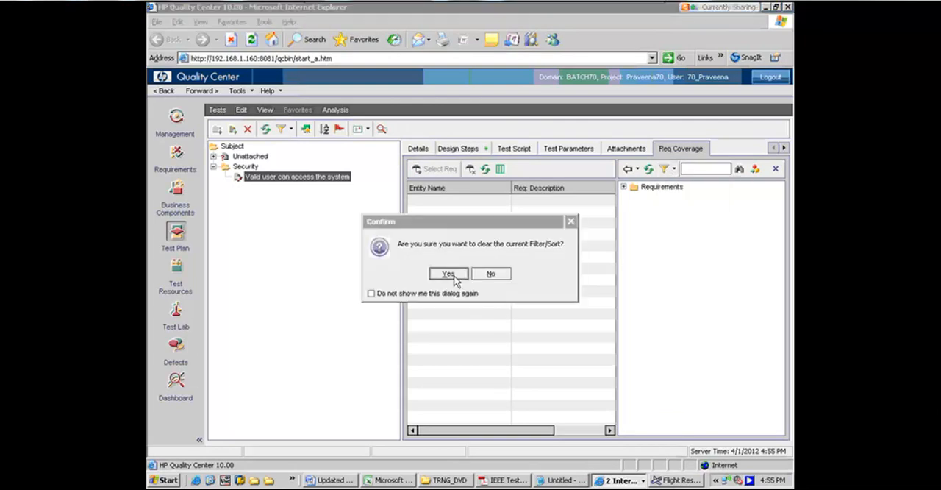
Add the requirement "Valid user can access the system" from FRSWEB's Security folder, including its children, to the test's coverage
left_click(624, 188)
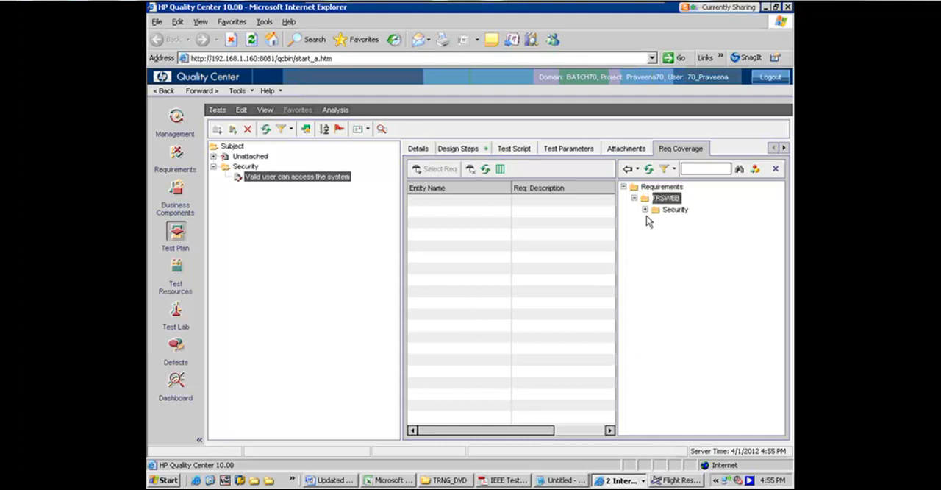
left_click(645, 211)
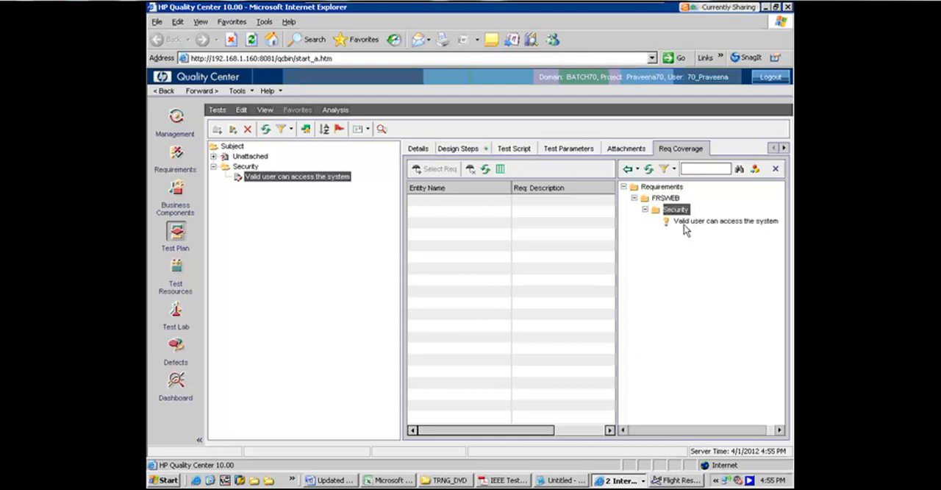
left_click(684, 225)
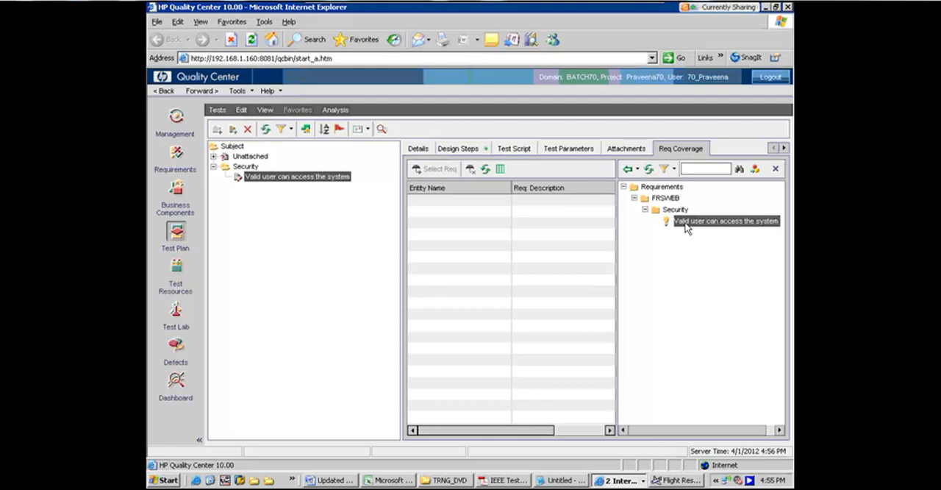
double_click(686, 228)
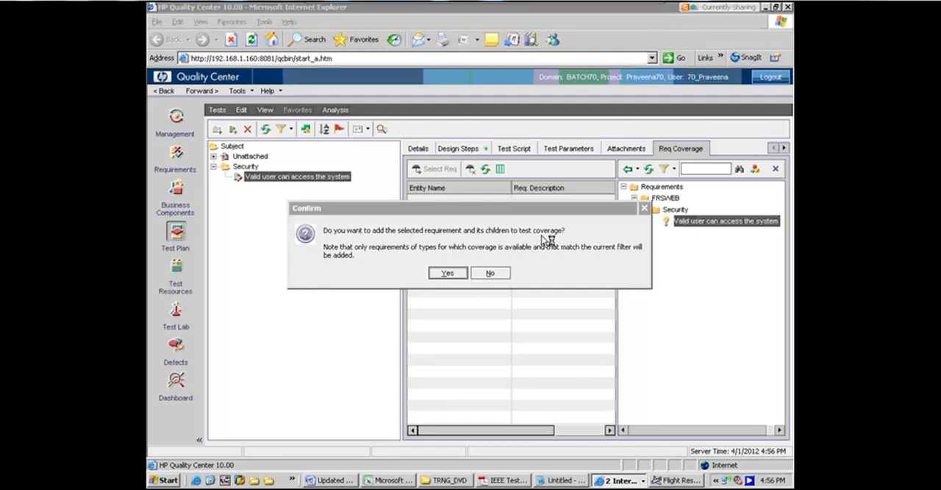
left_click(447, 274)
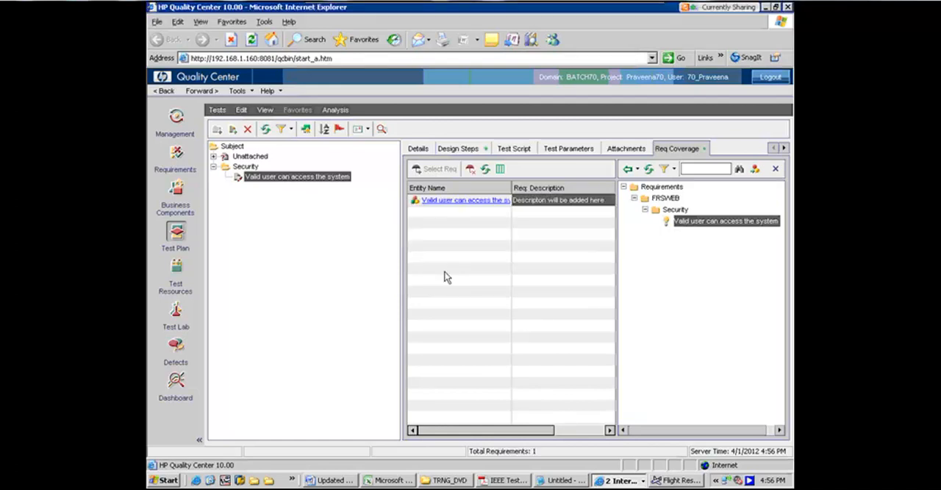
Check the direct cover status of the "Valid user can access the system" requirement in the Requirements module
left_click(179, 161)
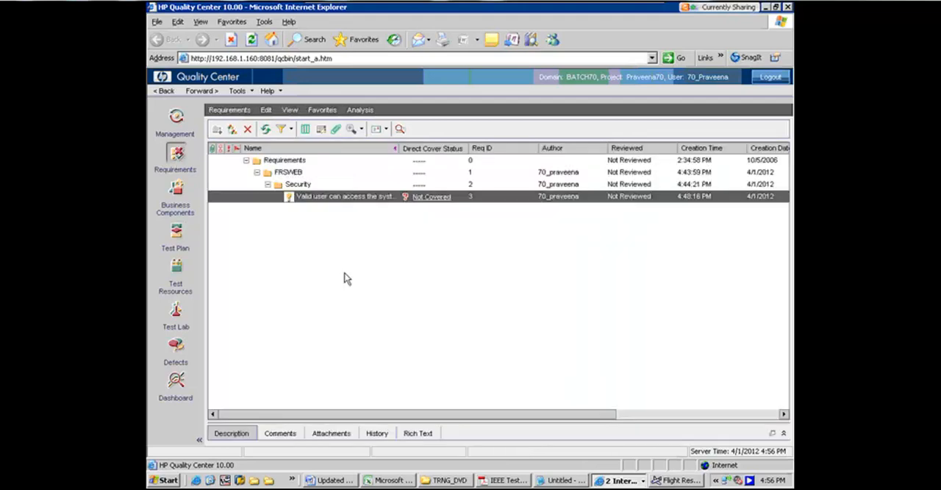